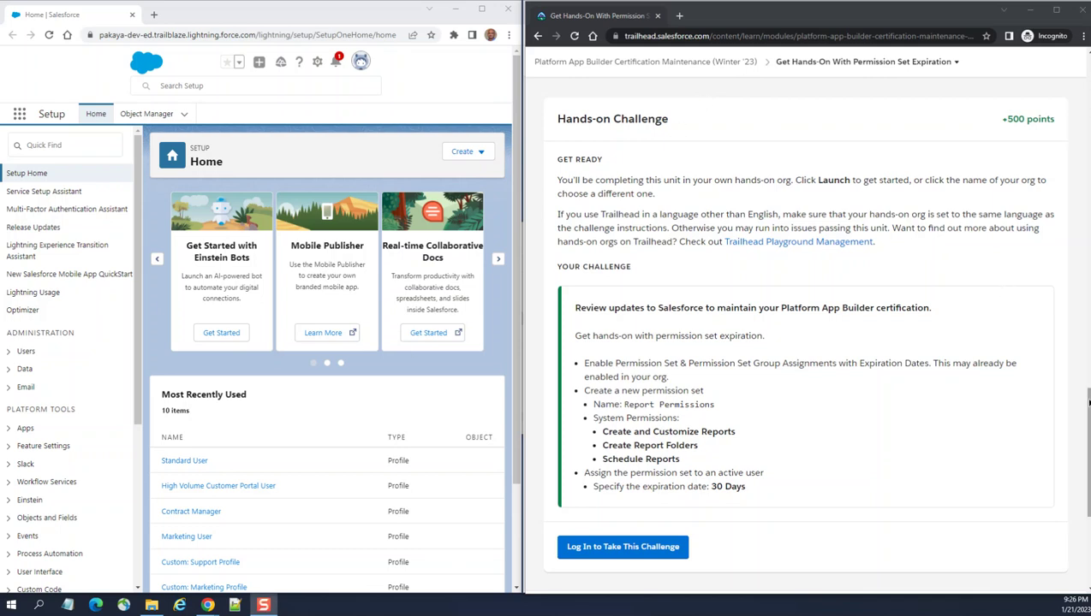
# Look over the Platform App Builder Certification Maintenance (Winter '23) module overview and its unit on maintaining the certification.
pyautogui.scroll(10, 1062, 257)
pyautogui.scroll(2, 1067, 99)
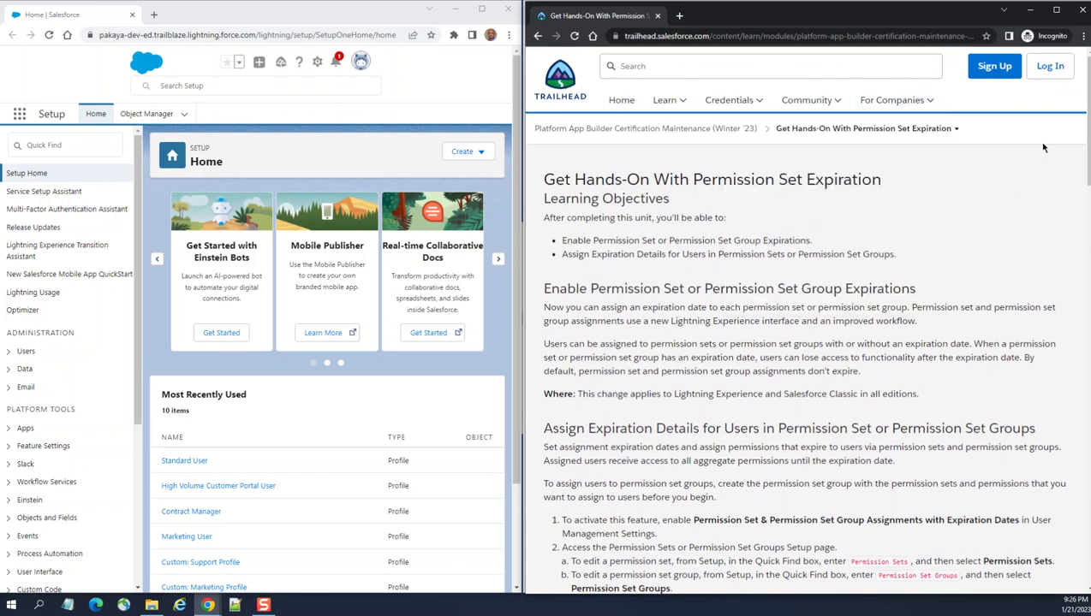
pyautogui.click(559, 133)
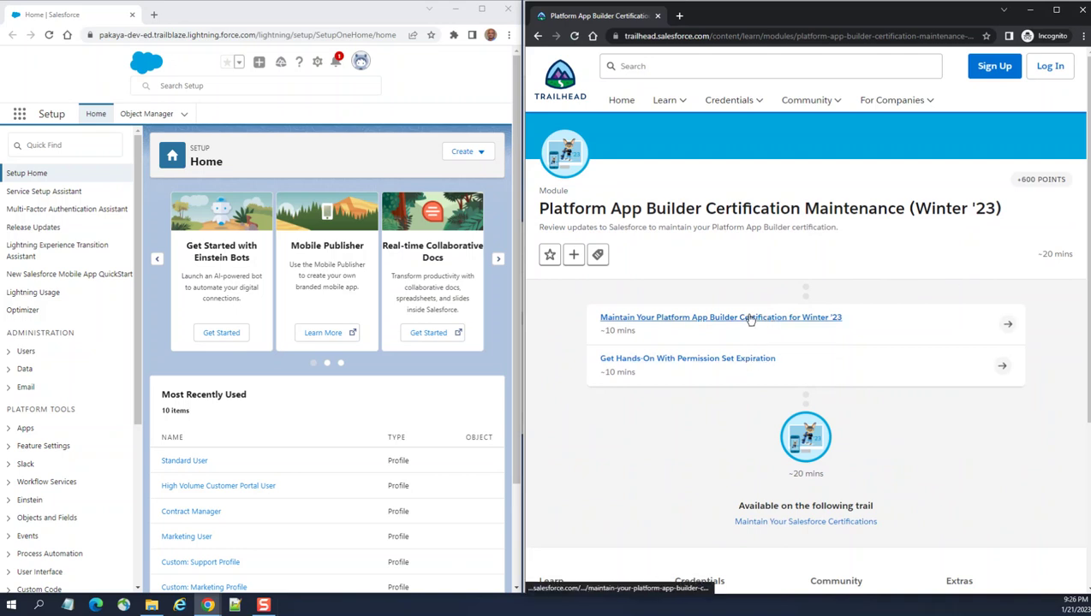
pyautogui.click(830, 323)
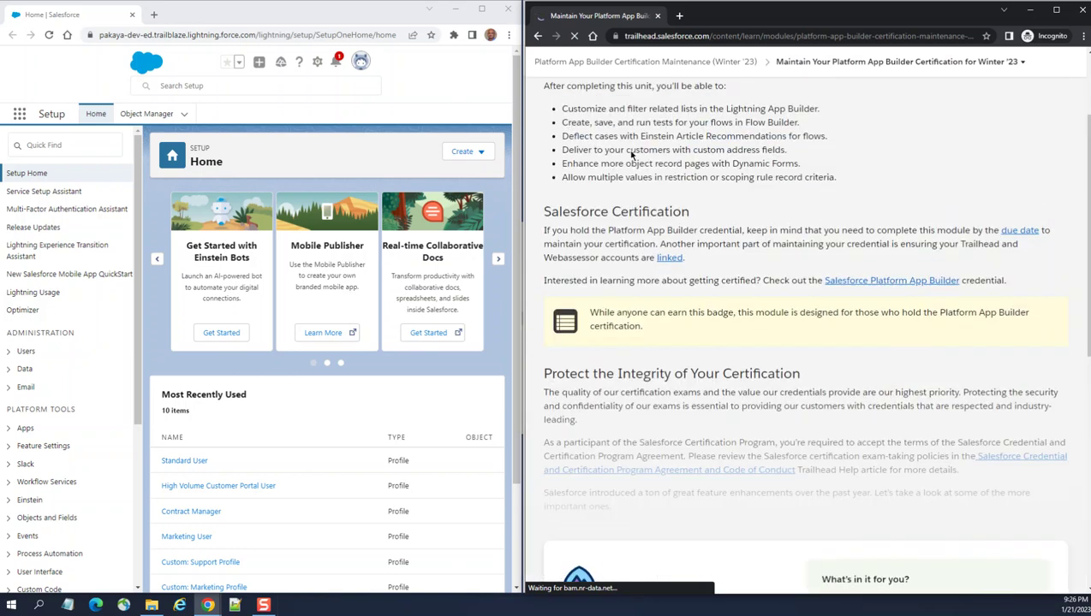
pyautogui.click(537, 35)
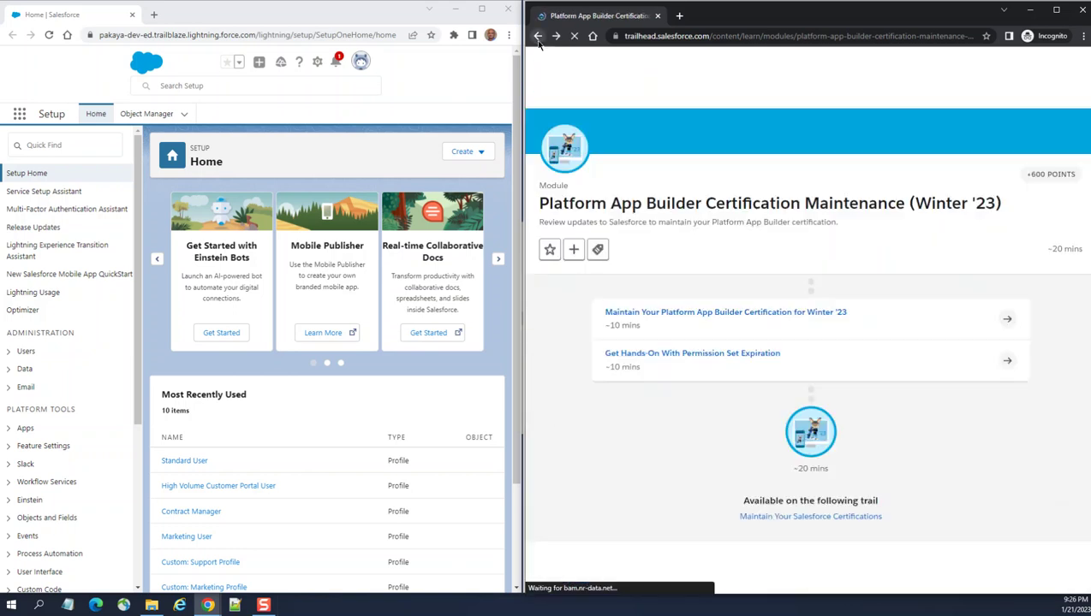
# Reopen the Get Hands-On With Permission Set Expiration unit and skip the account sign-up offer to show its full content.
pyautogui.click(738, 358)
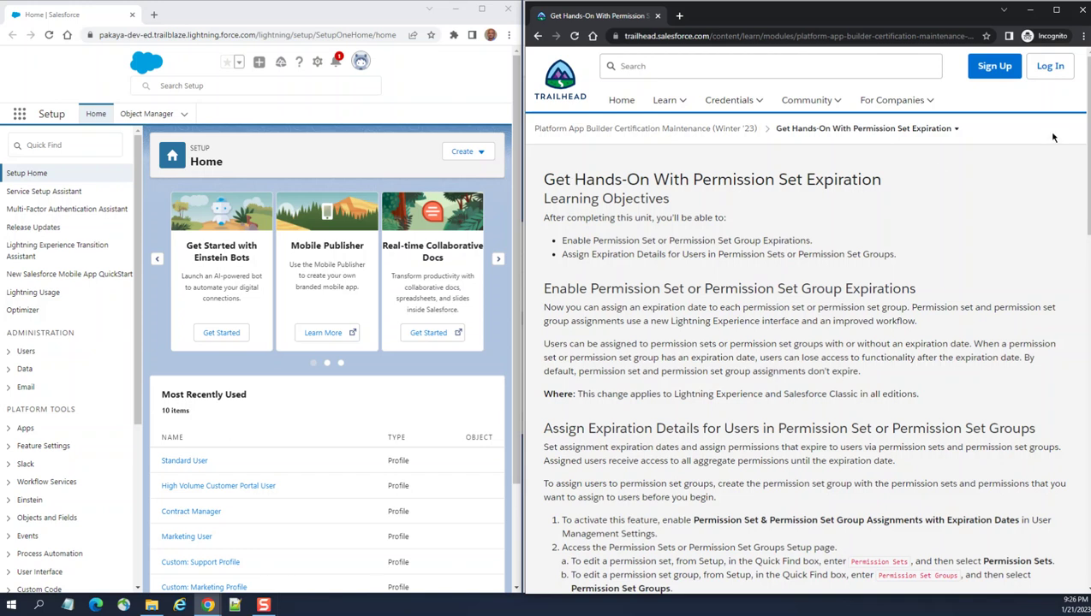
pyautogui.scroll(-15, 1046, 137)
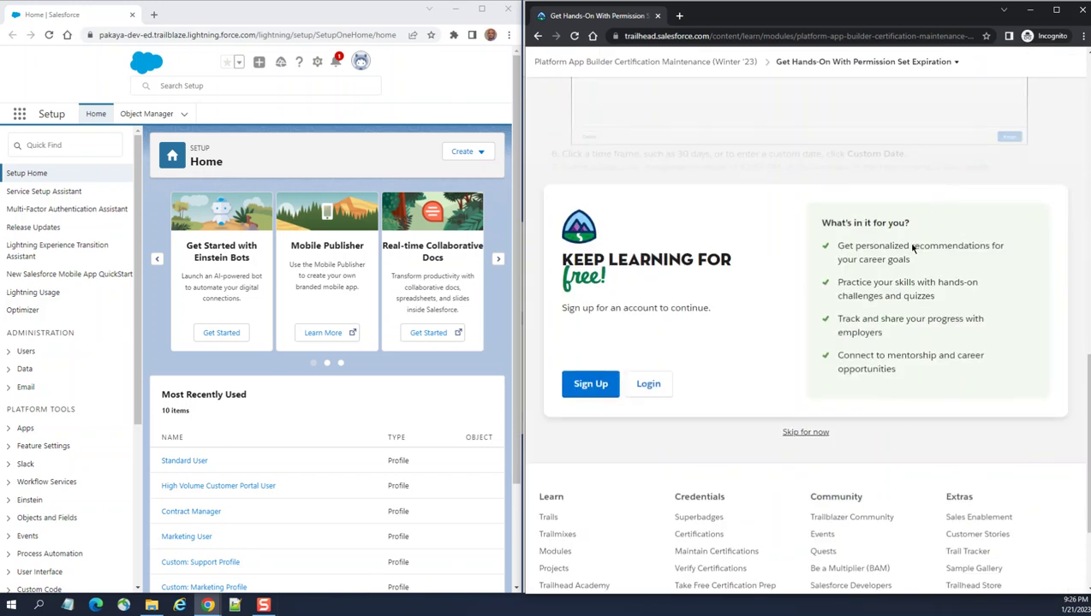
pyautogui.click(806, 433)
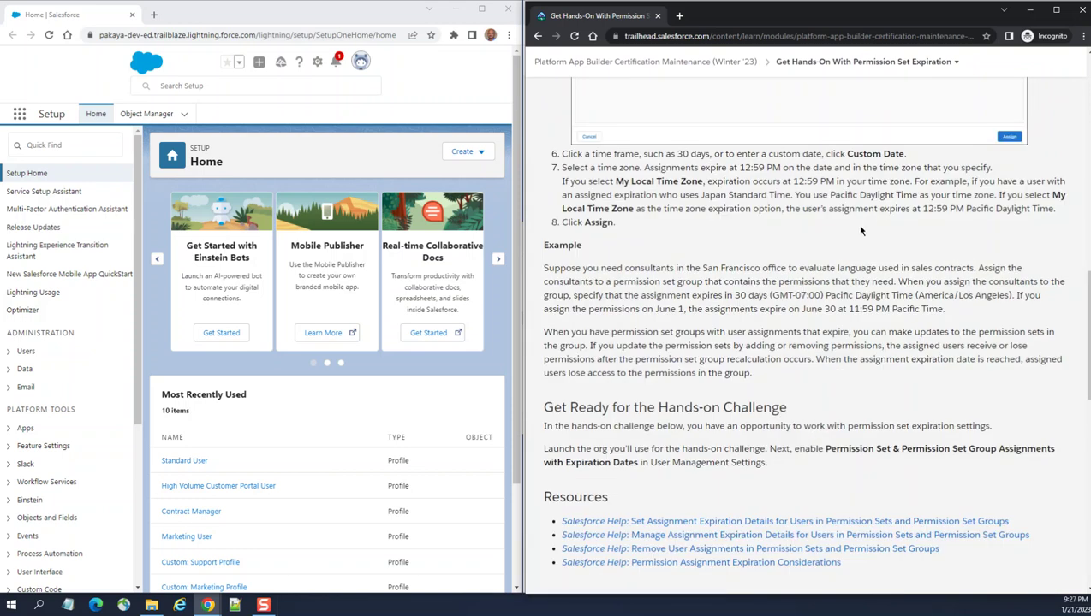
# Read the unit's learning objectives and its instructions for enabling and assigning permission set expirations.
pyautogui.scroll(3, 861, 230)
pyautogui.scroll(2, 858, 224)
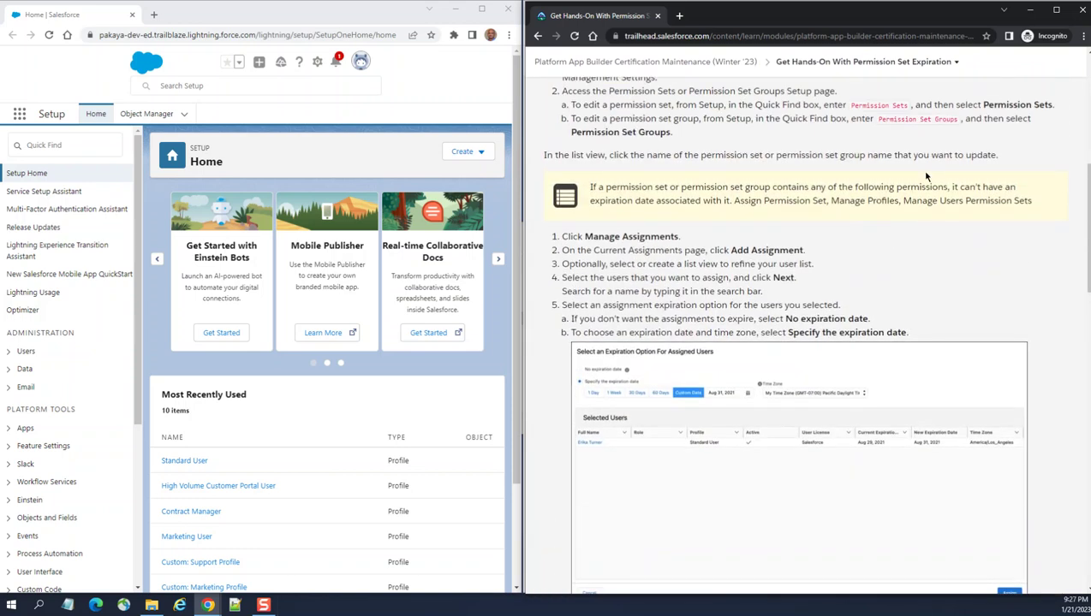
pyautogui.scroll(3, 925, 175)
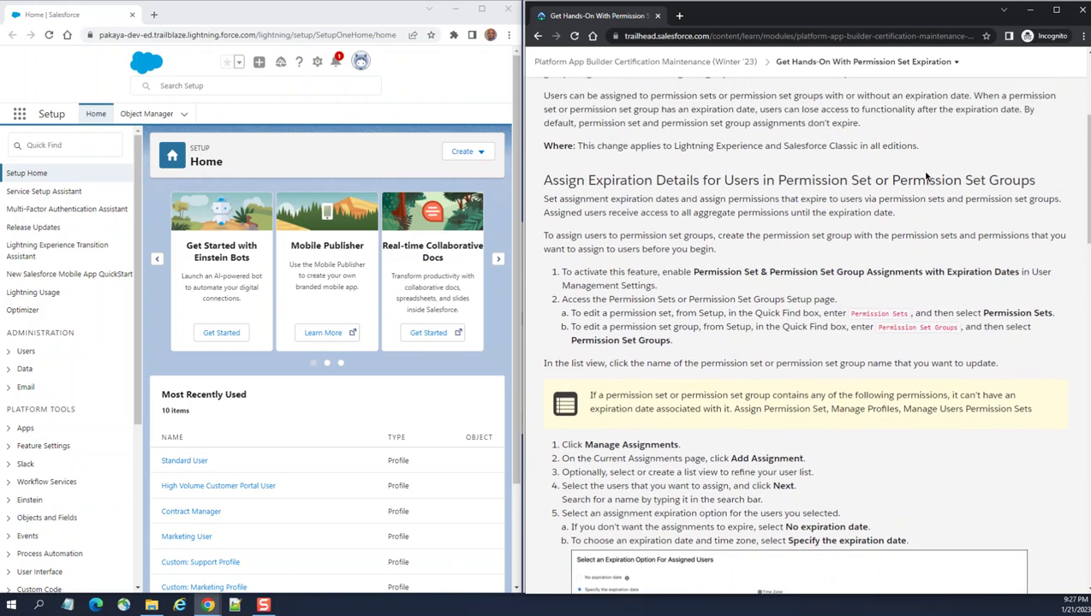
pyautogui.scroll(2, 924, 176)
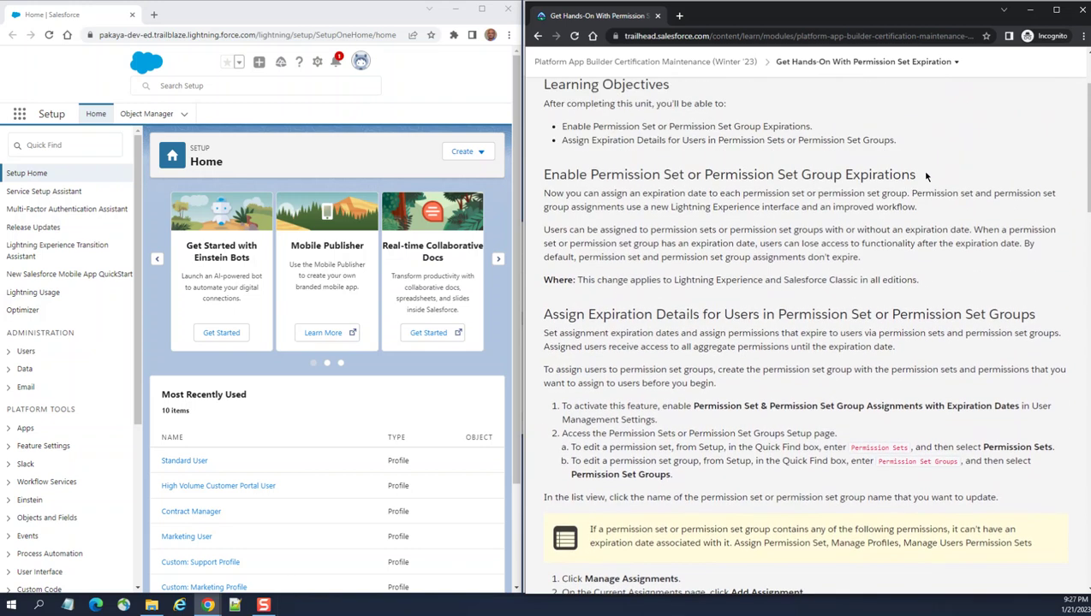
pyautogui.scroll(2, 925, 176)
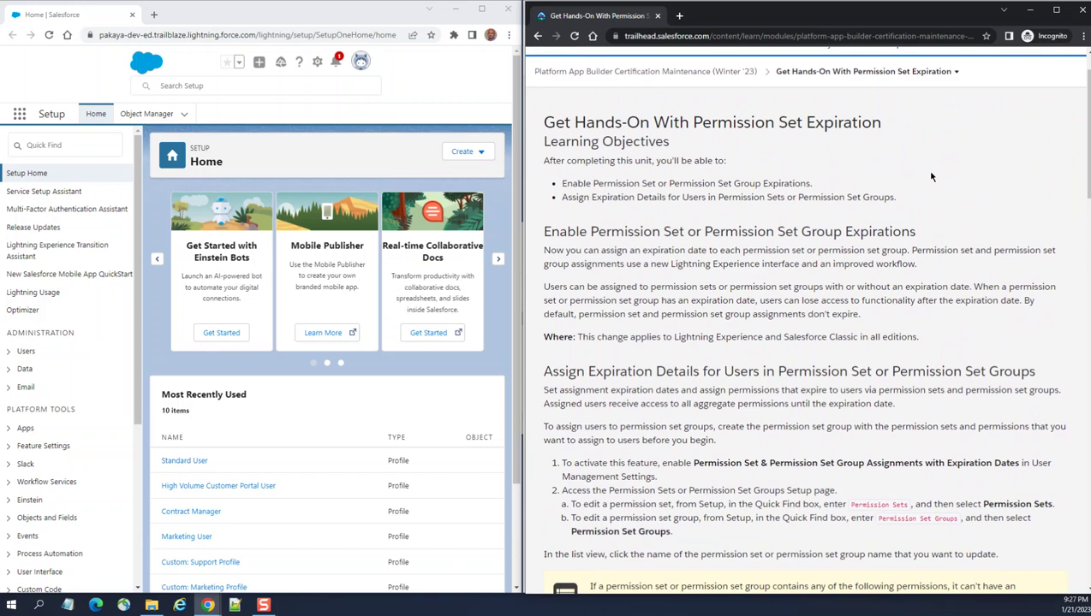
pyautogui.scroll(-2, 870, 295)
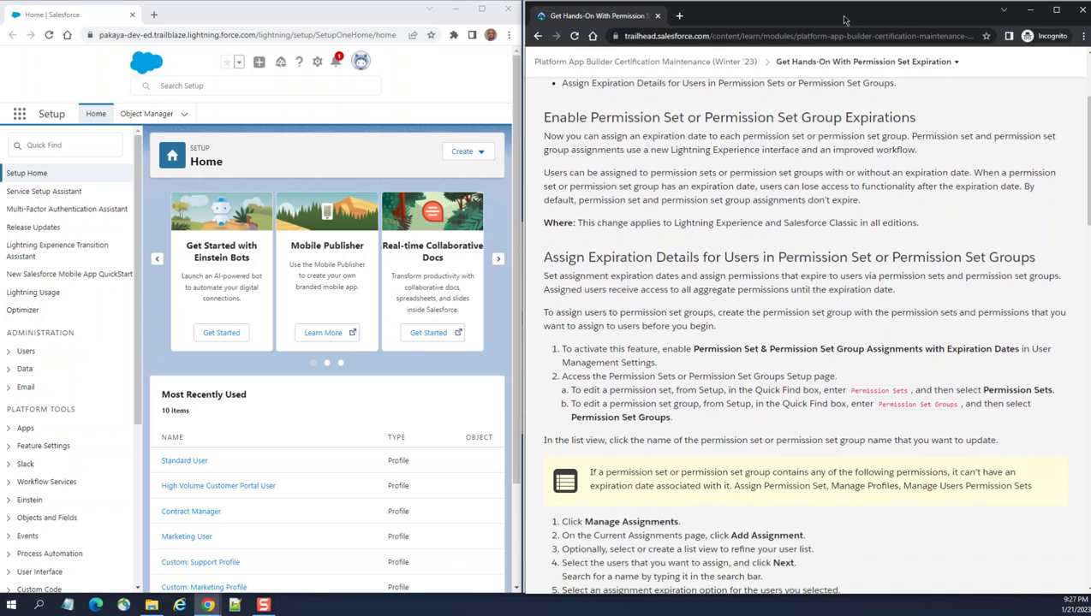
pyautogui.scroll(1, 806, 183)
# Review the Hands-on Challenge requirement to enable Permission Set & Permission Set Group Assignments with Expiration Dates.
pyautogui.scroll(-8, 875, 167)
pyautogui.scroll(-15, 922, 188)
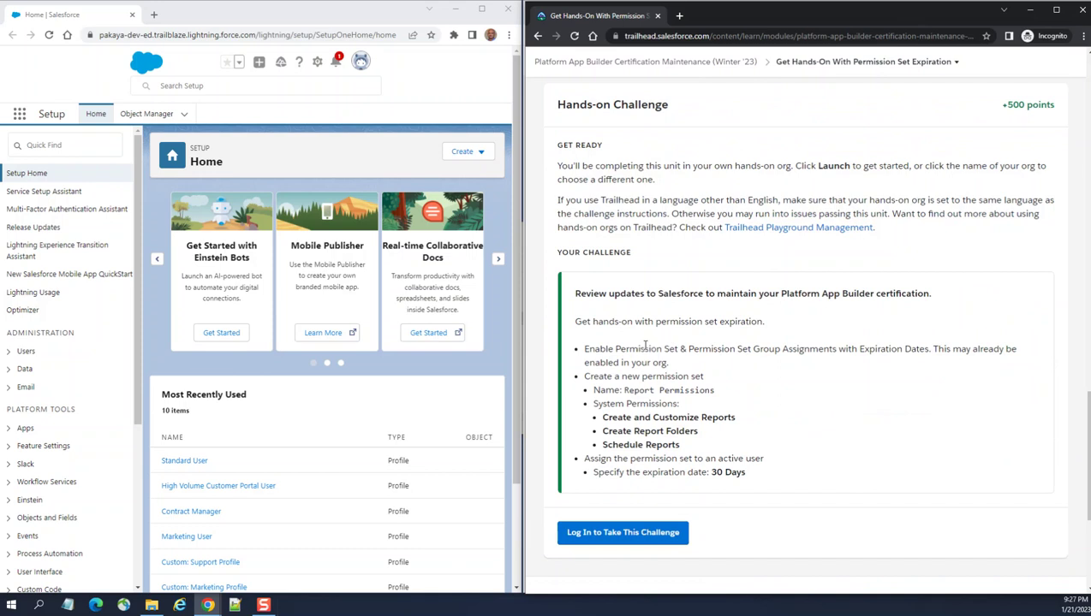
pyautogui.moveTo(583, 349); pyautogui.dragTo(905, 349)
pyautogui.click(671, 349)
pyautogui.moveTo(935, 349); pyautogui.dragTo(582, 354)
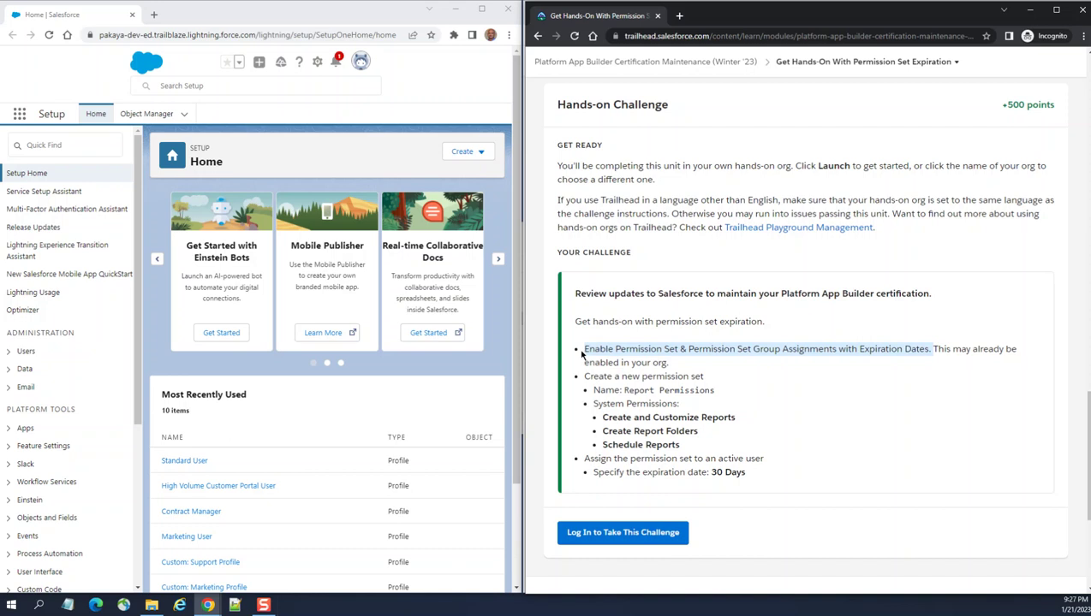
pyautogui.click(945, 348)
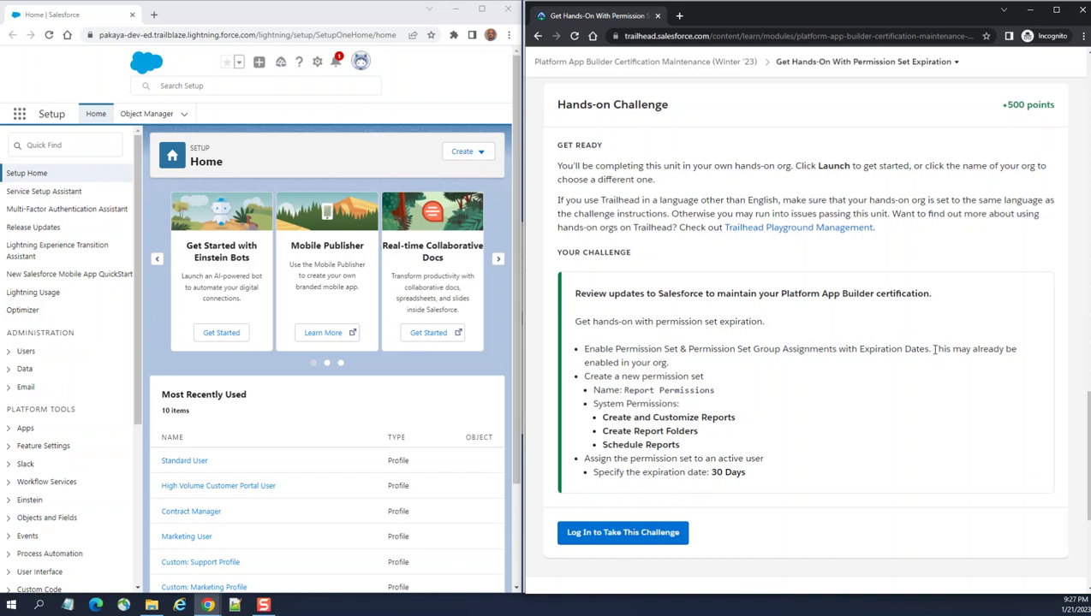
pyautogui.moveTo(932, 349); pyautogui.dragTo(988, 371)
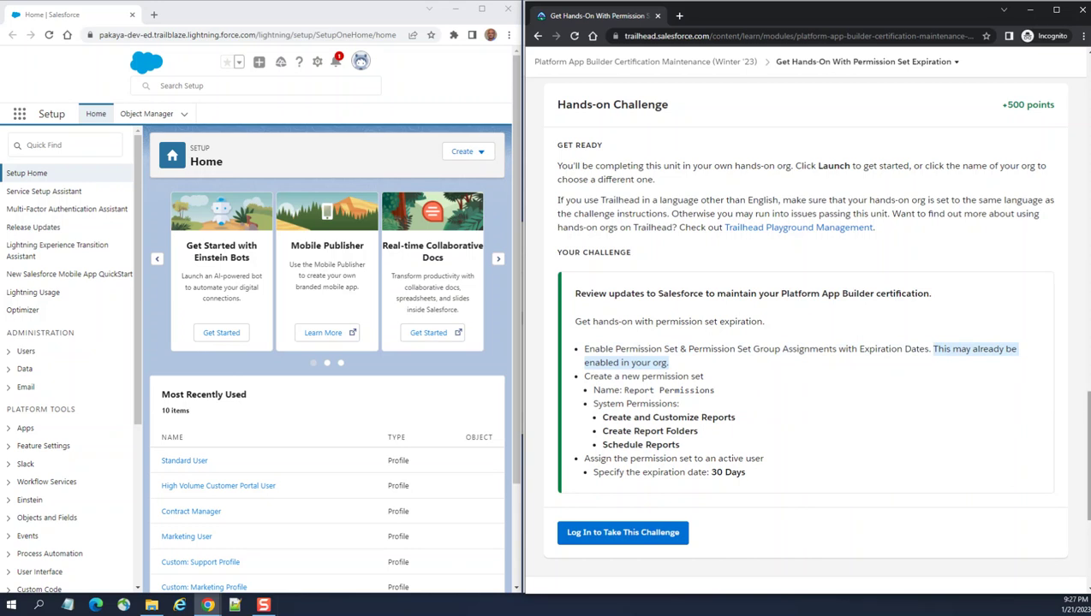
# Copy the User Management Settings name from the unit's activation instructions and use it to find and open that page in Salesforce Setup.
pyautogui.moveTo(1085, 402); pyautogui.dragTo(1081, 137)
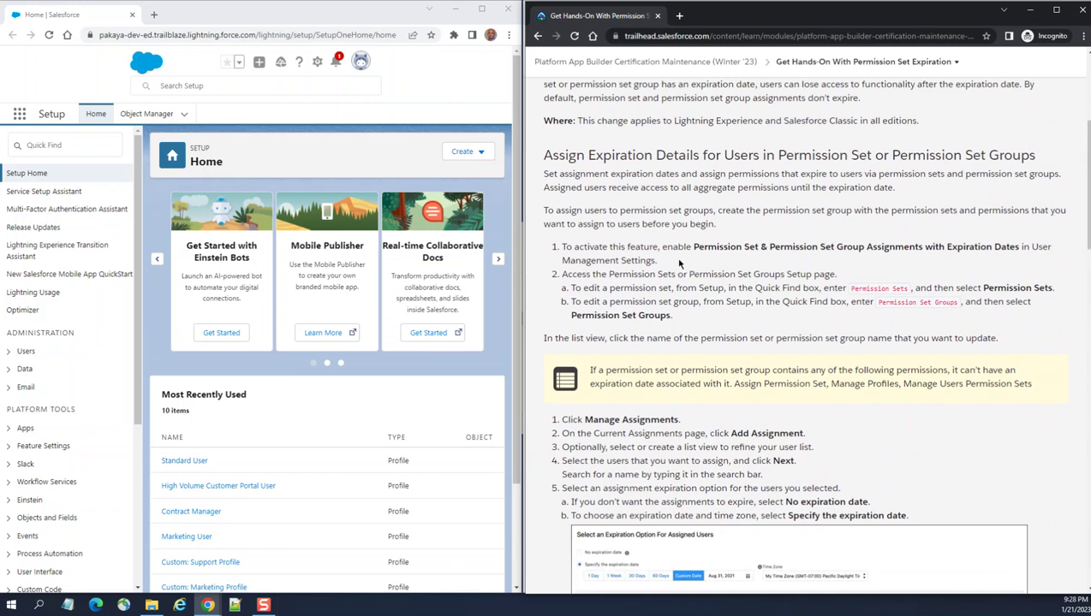
pyautogui.moveTo(1032, 246); pyautogui.dragTo(656, 261)
pyautogui.rightClick(634, 265)
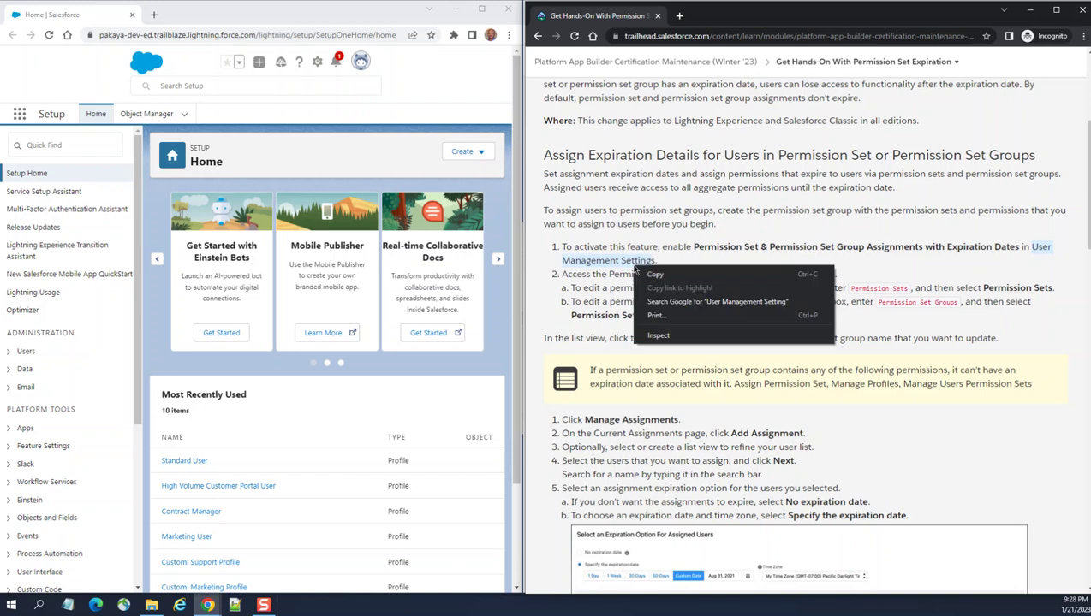
pyautogui.click(652, 272)
pyautogui.click(53, 144)
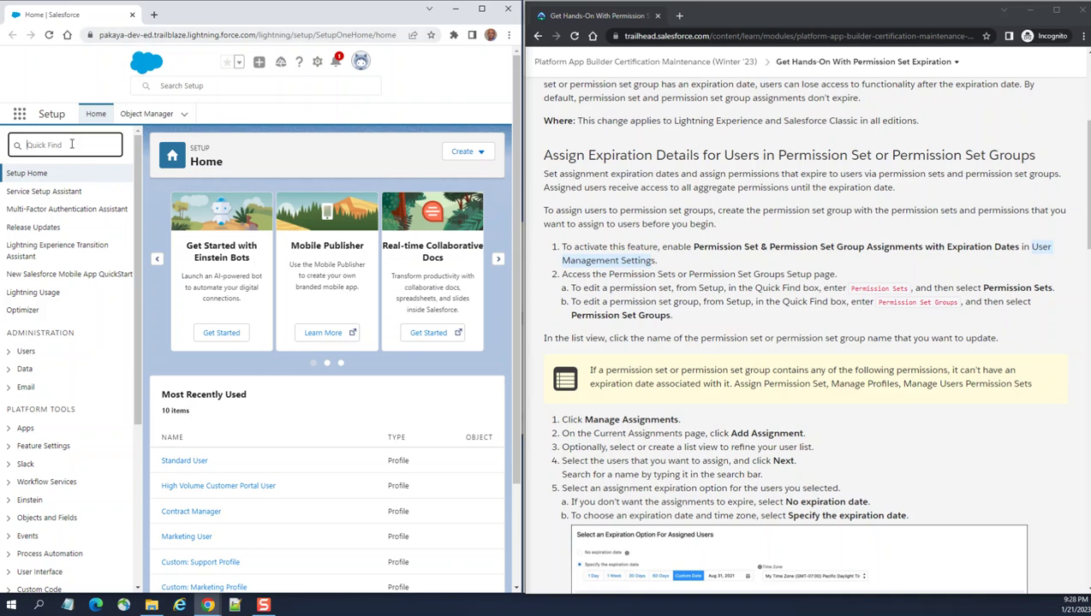
pyautogui.hotkey('ctrl', 'v')
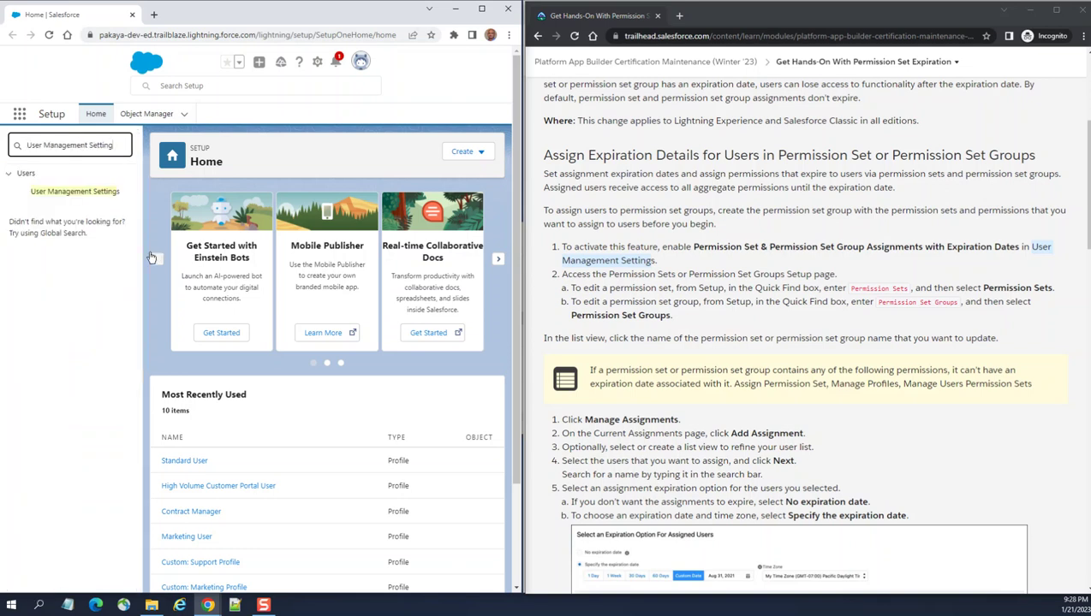
pyautogui.click(60, 195)
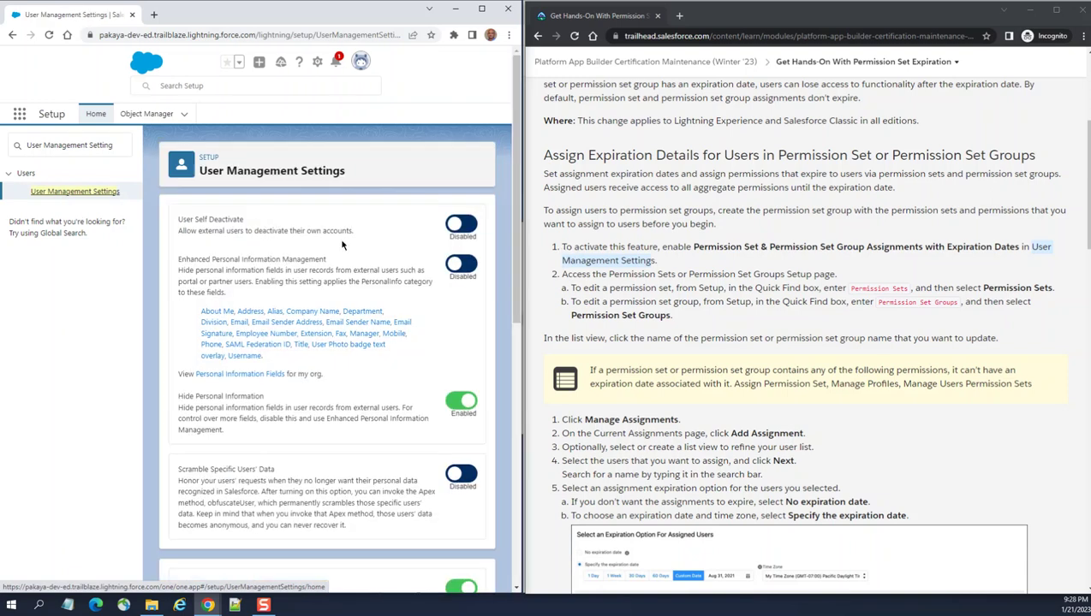
# Check whether Permission Set & Permission Set Group Assignments with Expiration Dates is enabled in User Management Settings.
pyautogui.scroll(-2, 342, 246)
pyautogui.scroll(-2, 339, 233)
pyautogui.scroll(-2, 338, 233)
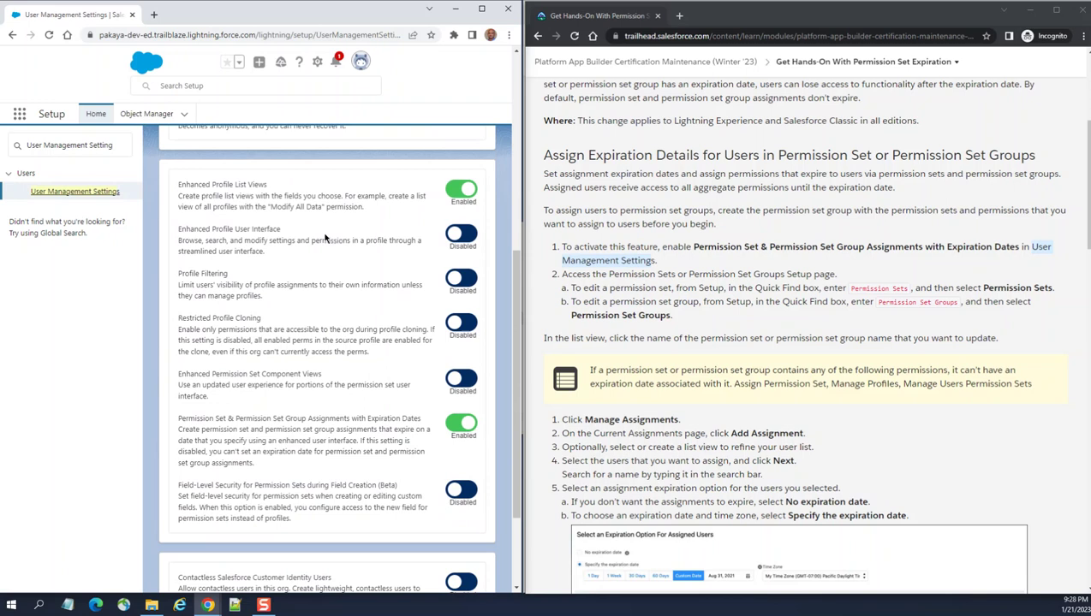
pyautogui.scroll(-1, 325, 237)
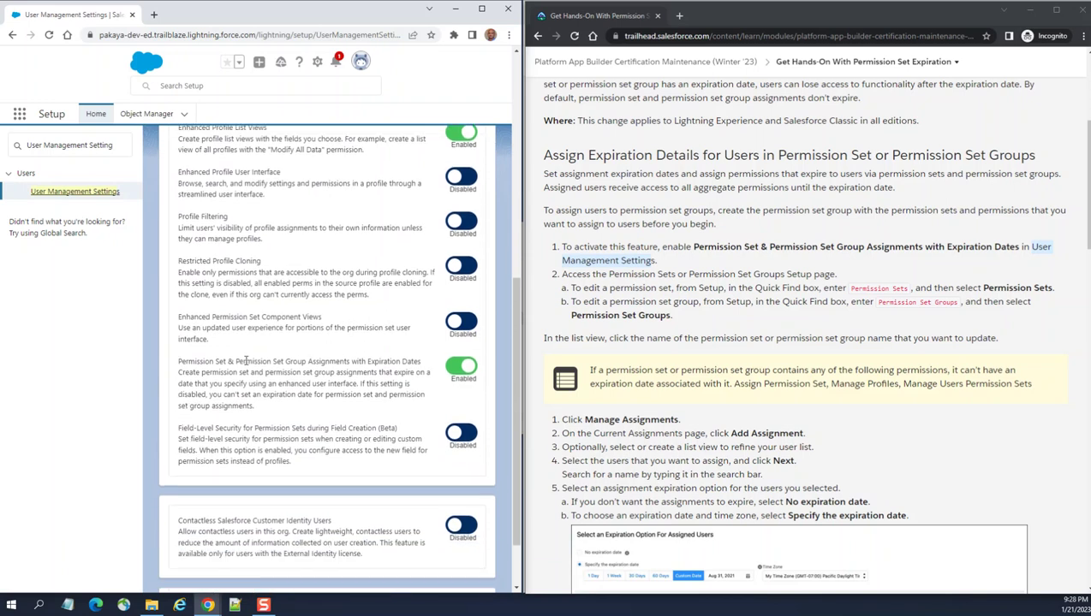
pyautogui.moveTo(178, 361); pyautogui.dragTo(290, 406)
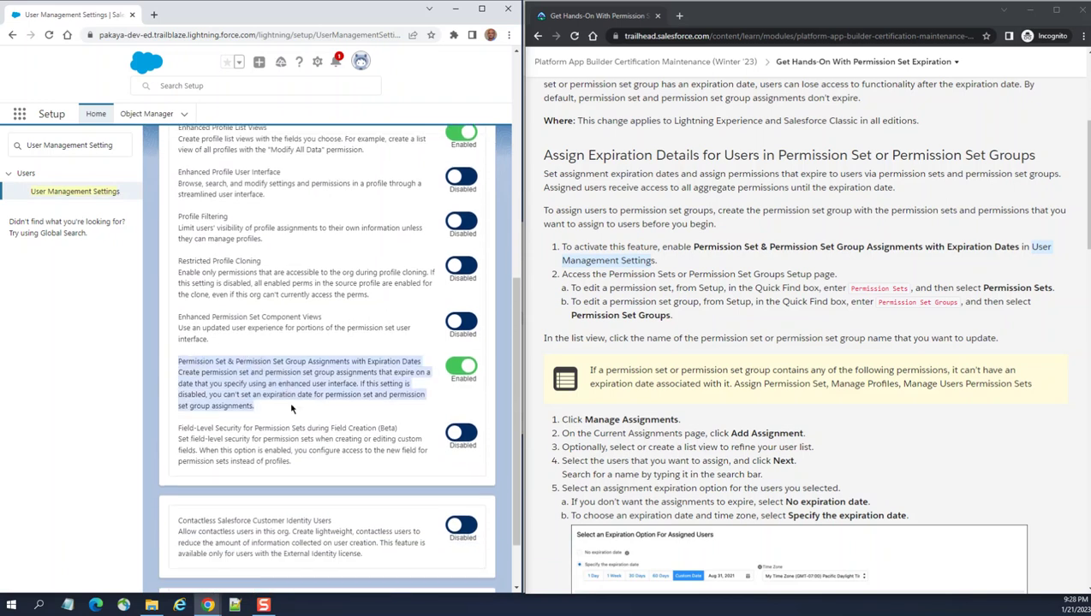
pyautogui.click(373, 406)
pyautogui.scroll(1, 248, 319)
pyautogui.scroll(-1, 249, 320)
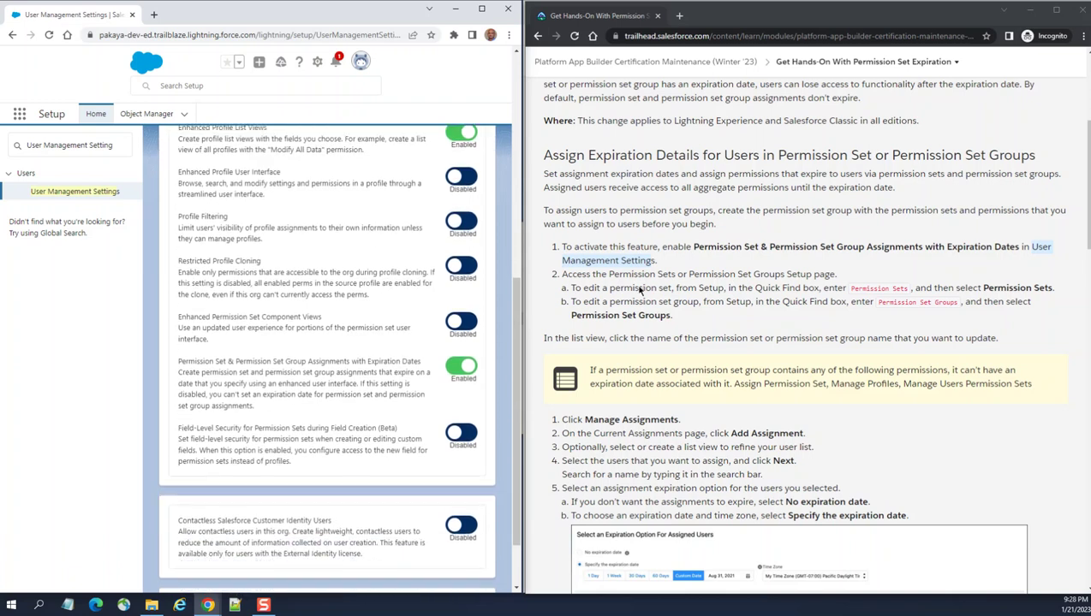
# Copy the permission set name "Report Permissions" from the Hands-on Challenge requirements in Trailhead.
pyautogui.scroll(-10, 957, 241)
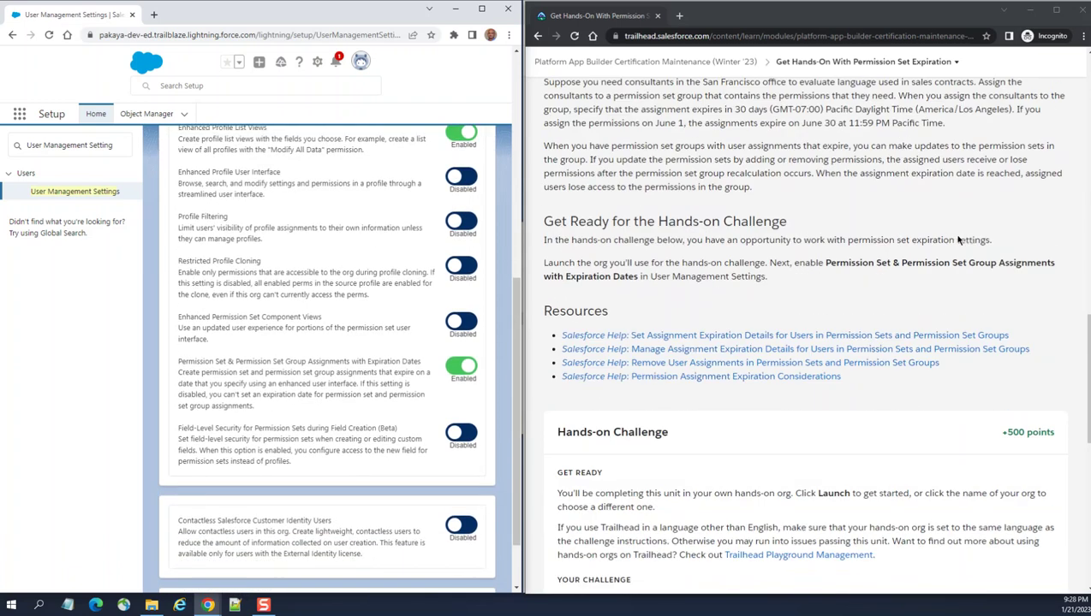
pyautogui.scroll(-2, 952, 236)
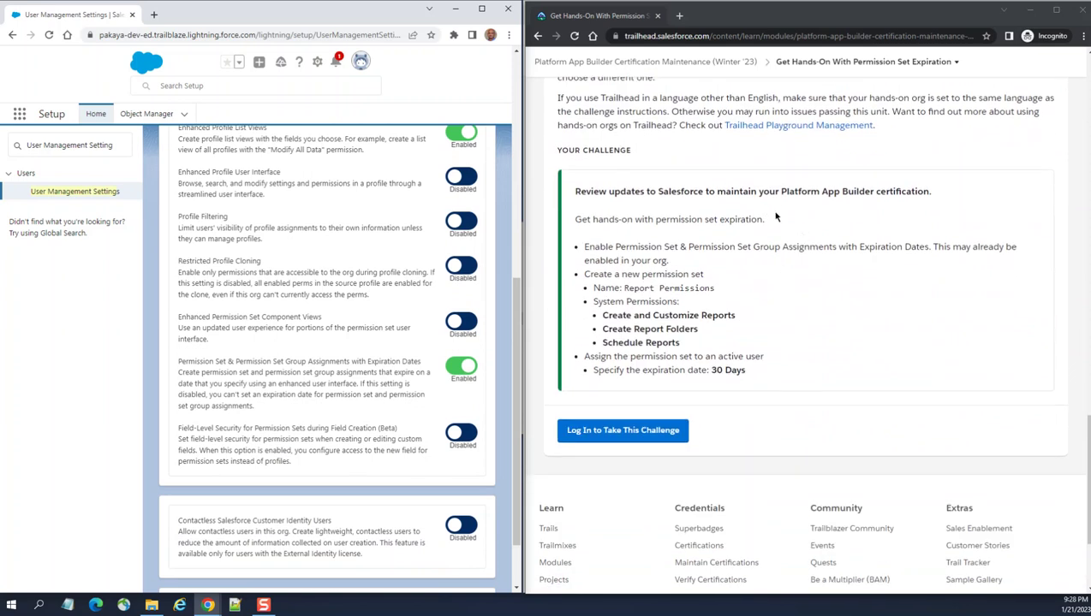
pyautogui.click(655, 256)
pyautogui.moveTo(669, 261); pyautogui.dragTo(586, 247)
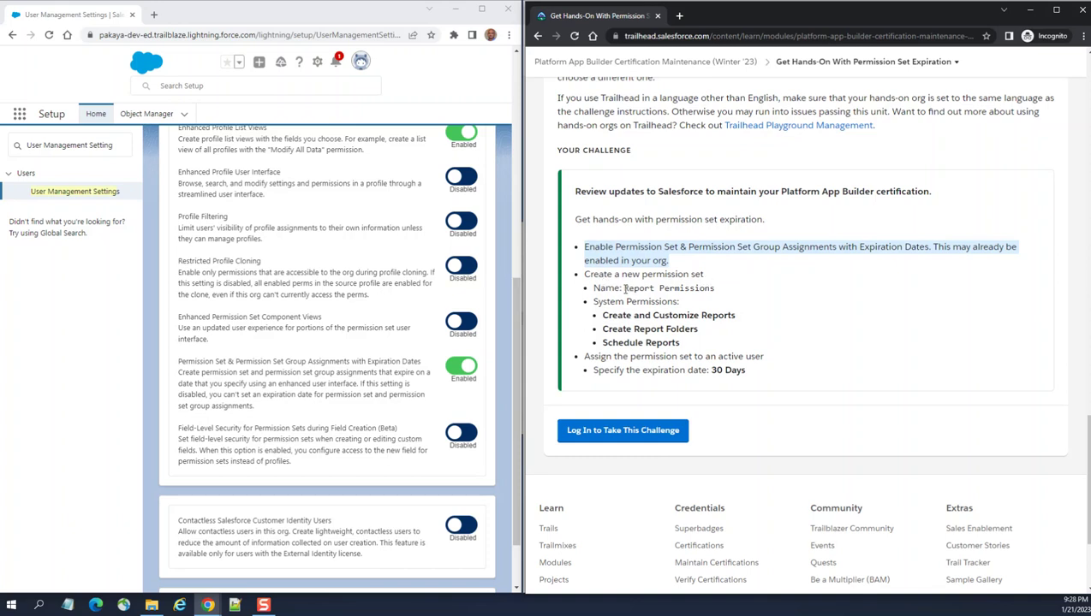
pyautogui.click(625, 288)
pyautogui.moveTo(625, 289); pyautogui.dragTo(714, 293)
pyautogui.hotkey('ctrl', 'c')
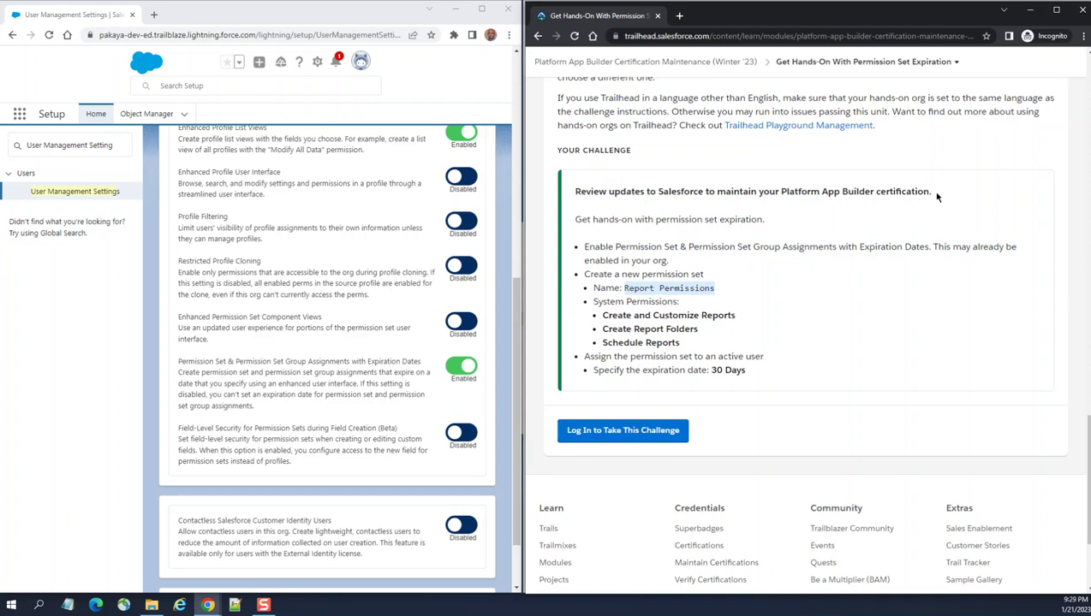
# Search Salesforce Setup for "Permis", open the Permission Sets page and start a new permission set.
pyautogui.scroll(4, 112, 175)
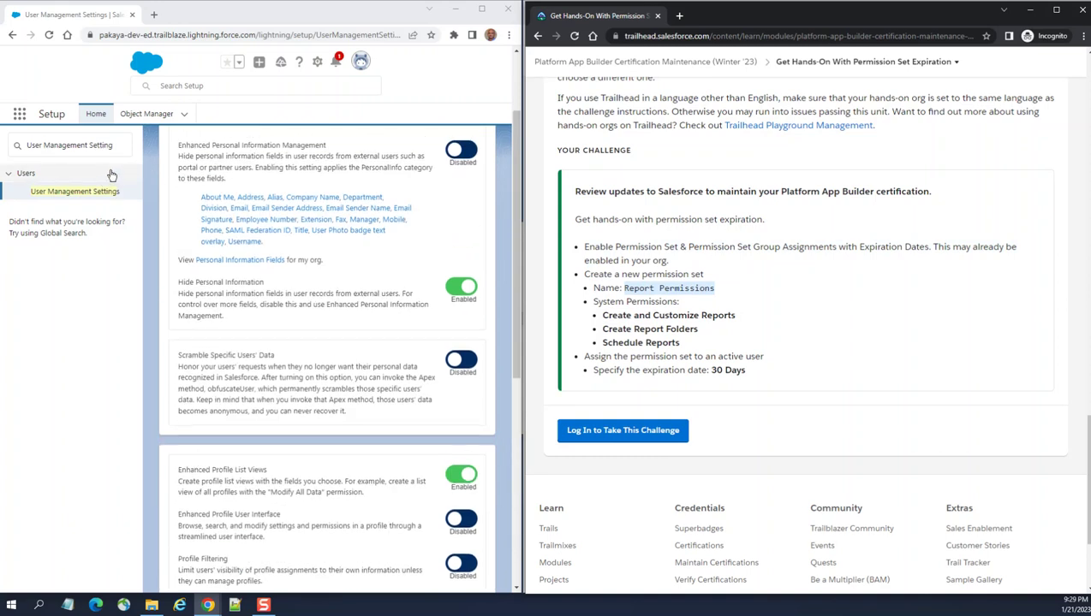
pyautogui.click(30, 144)
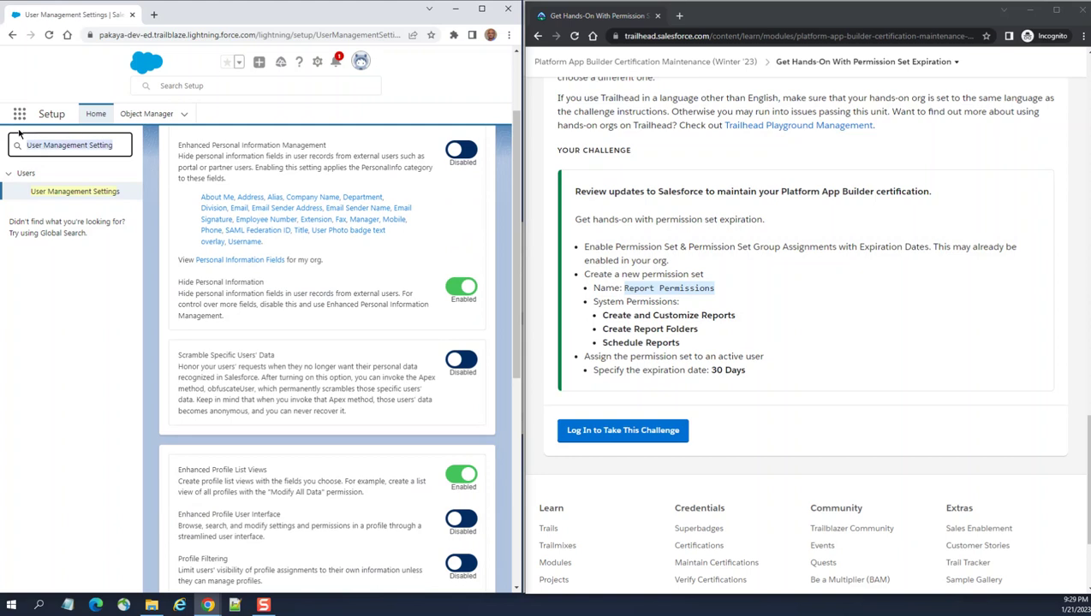
pyautogui.press('BackSpace')
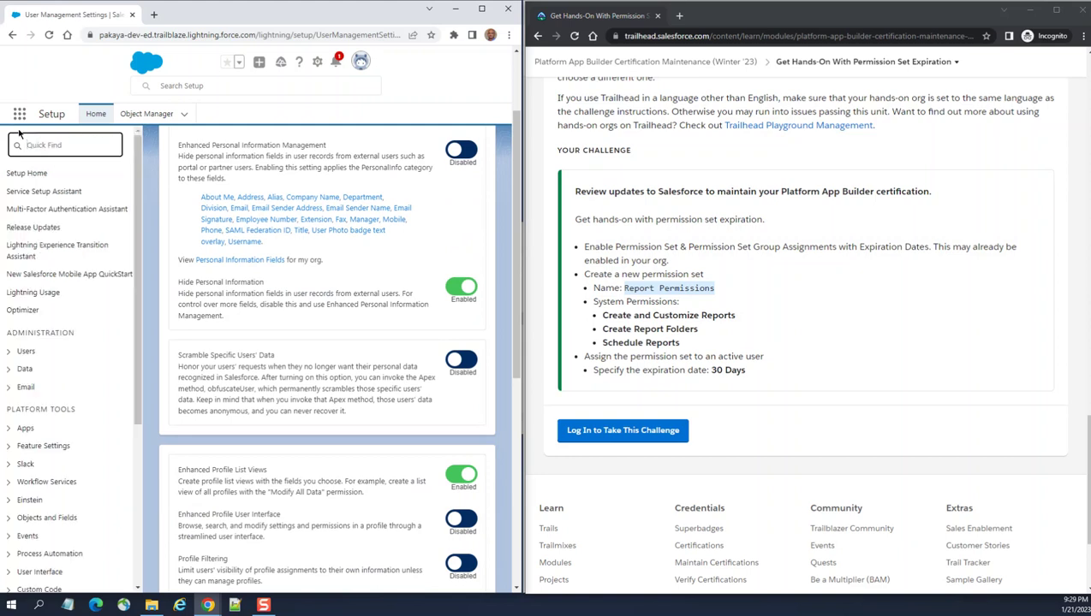
pyautogui.write('Permis')
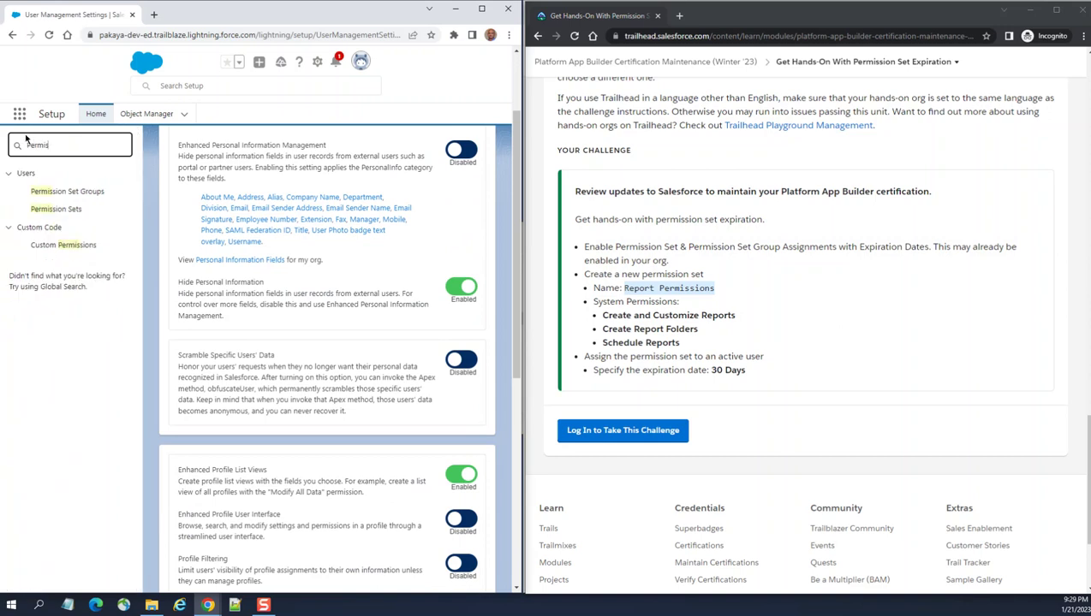
pyautogui.click(62, 212)
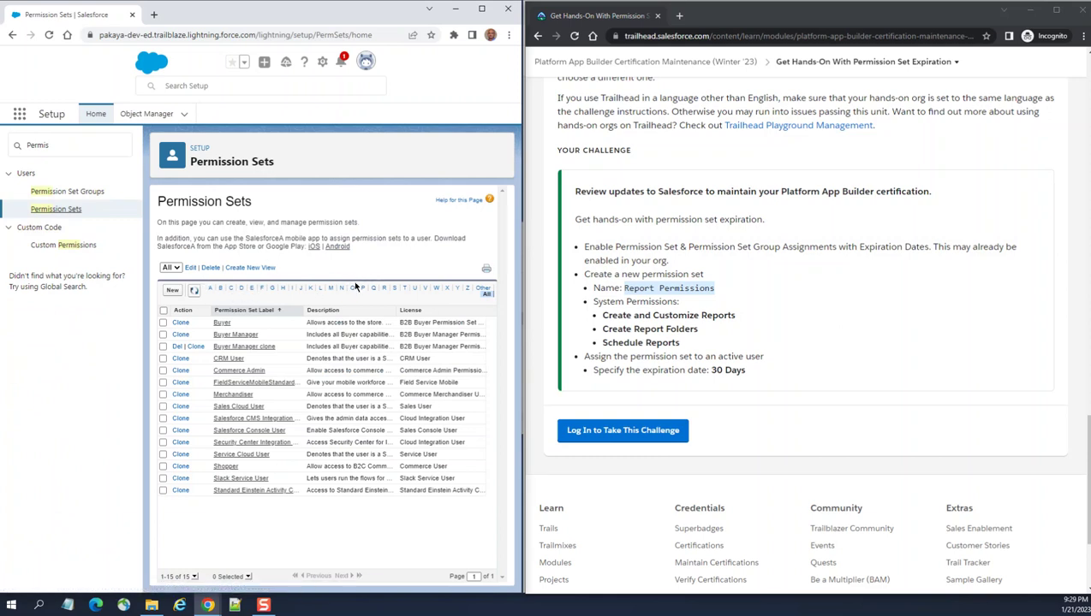
pyautogui.click(169, 292)
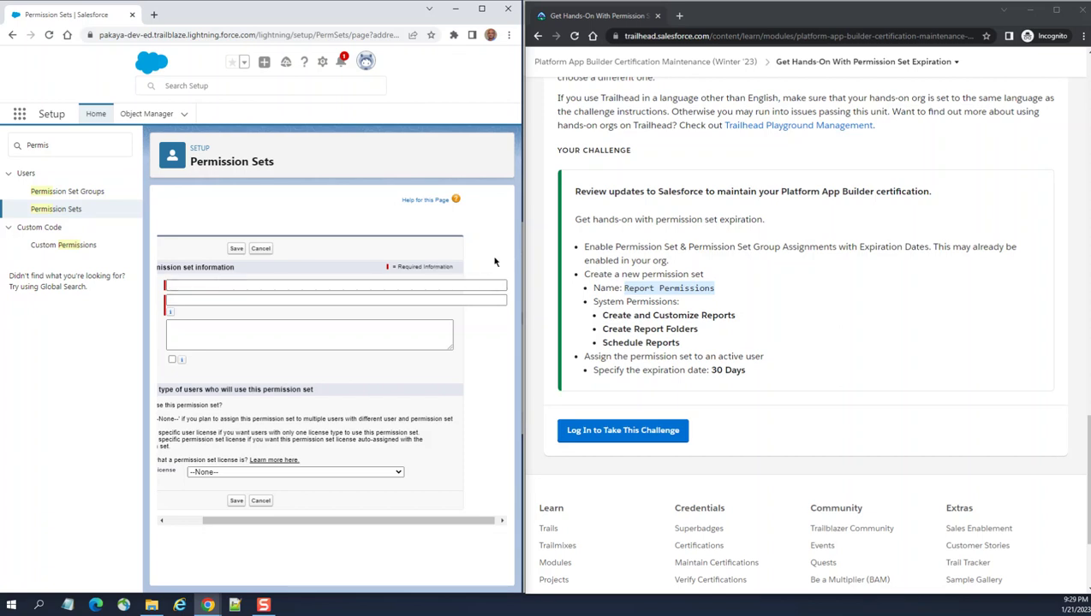
# Widen the Salesforce window to show the full permission set form and narrow the Trailhead window to fit beside it.
pyautogui.moveTo(521, 255); pyautogui.dragTo(598, 259)
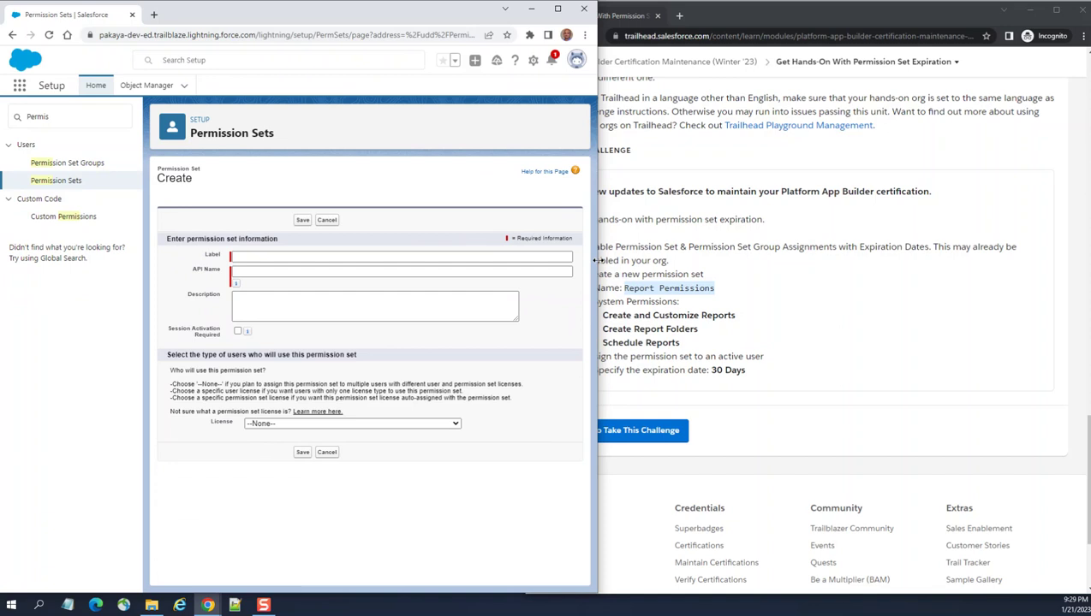
pyautogui.click(690, 241)
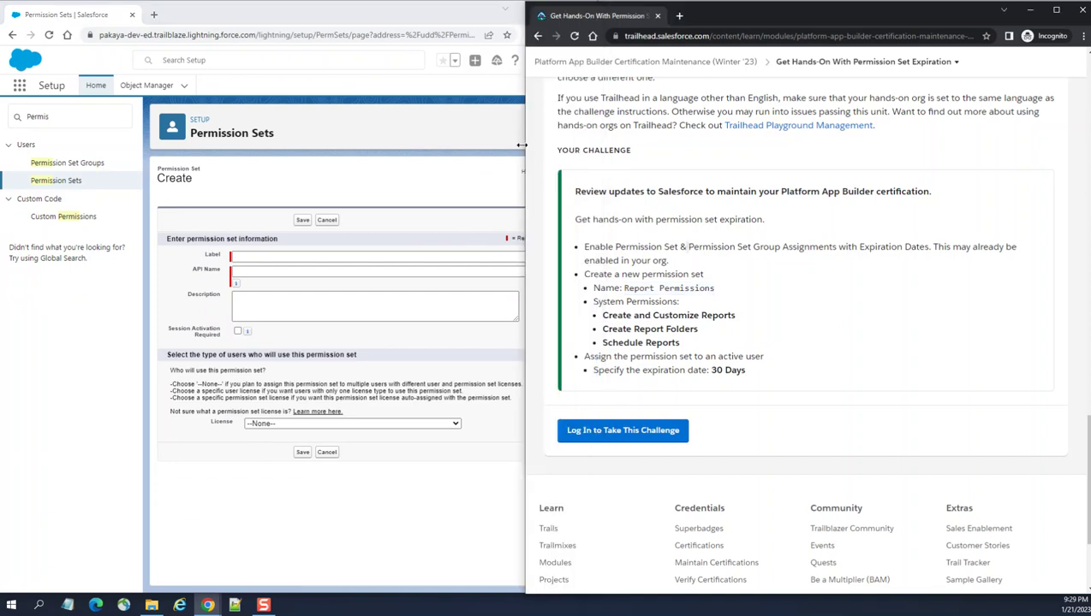
pyautogui.moveTo(522, 146); pyautogui.dragTo(600, 159)
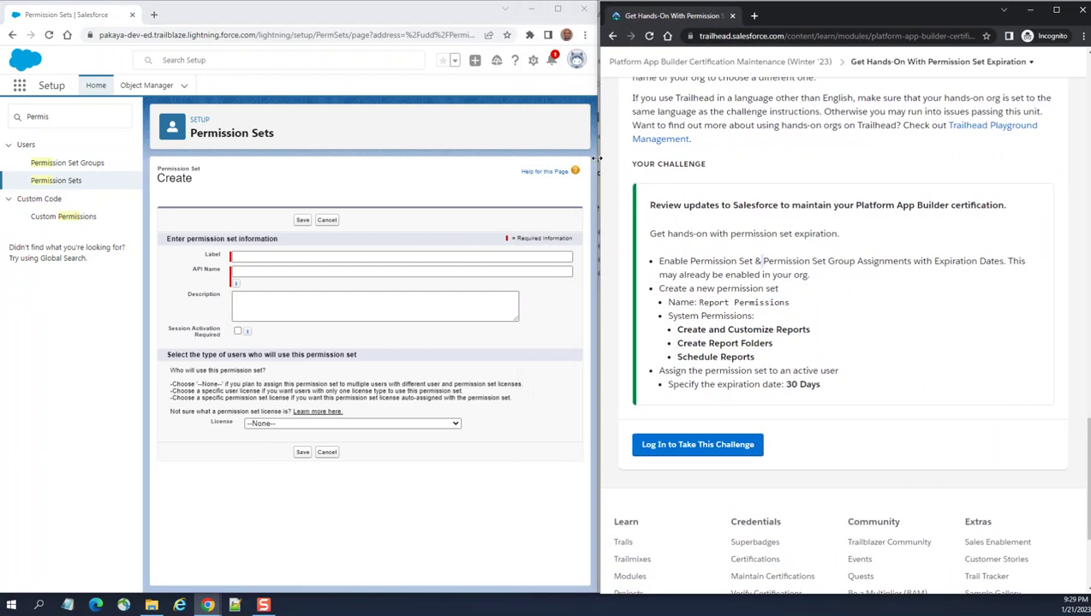
# Label the new permission set "Report Permissions" with API name "Report_Permissions" and save it.
pyautogui.click(278, 255)
pyautogui.hotkey('ctrl', 'v')
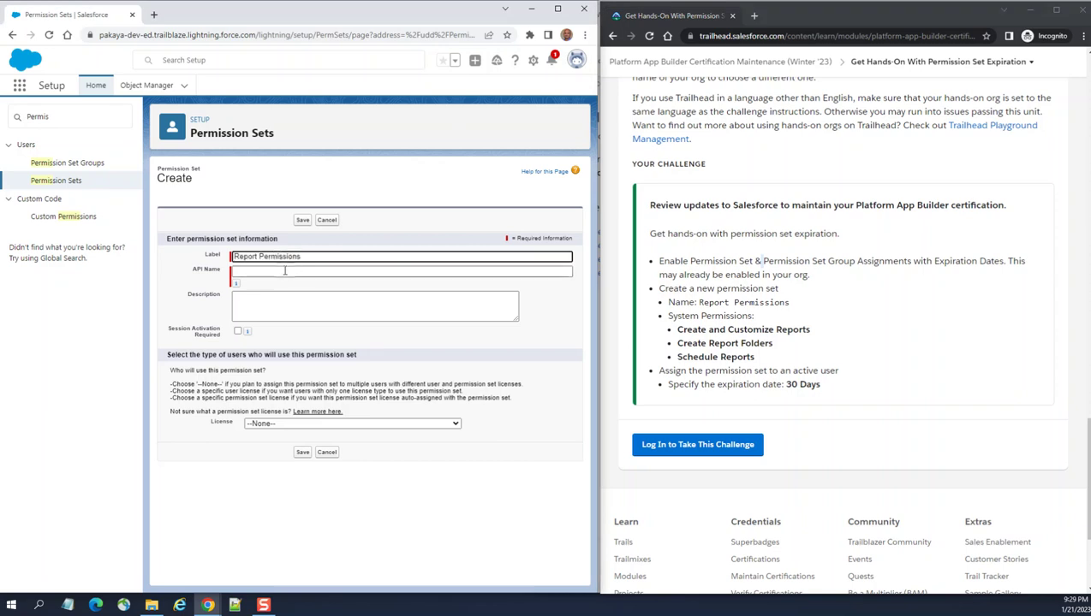
pyautogui.click(285, 270)
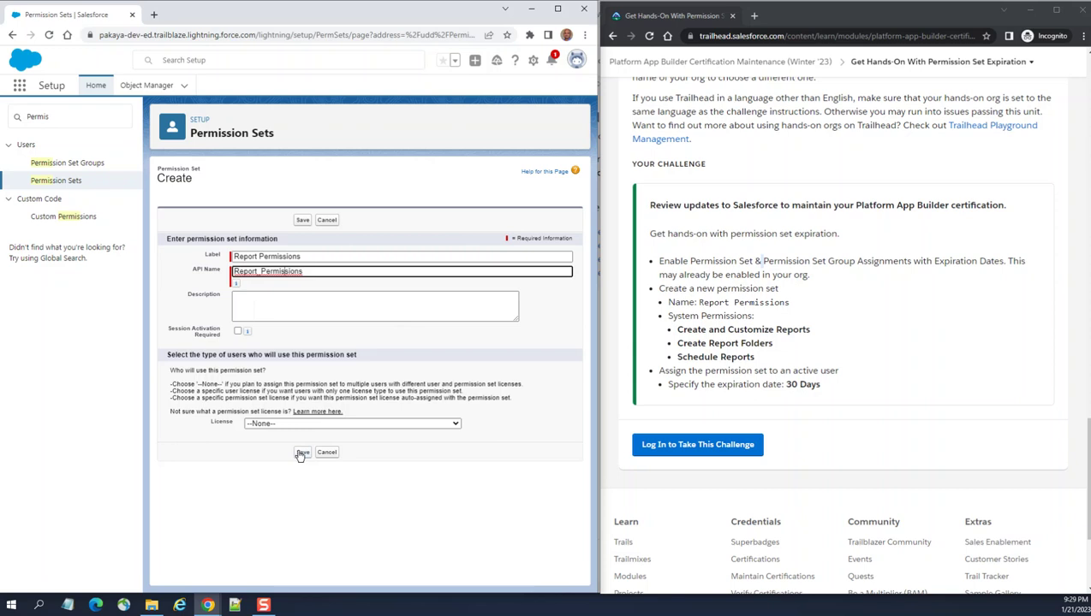
pyautogui.click(302, 453)
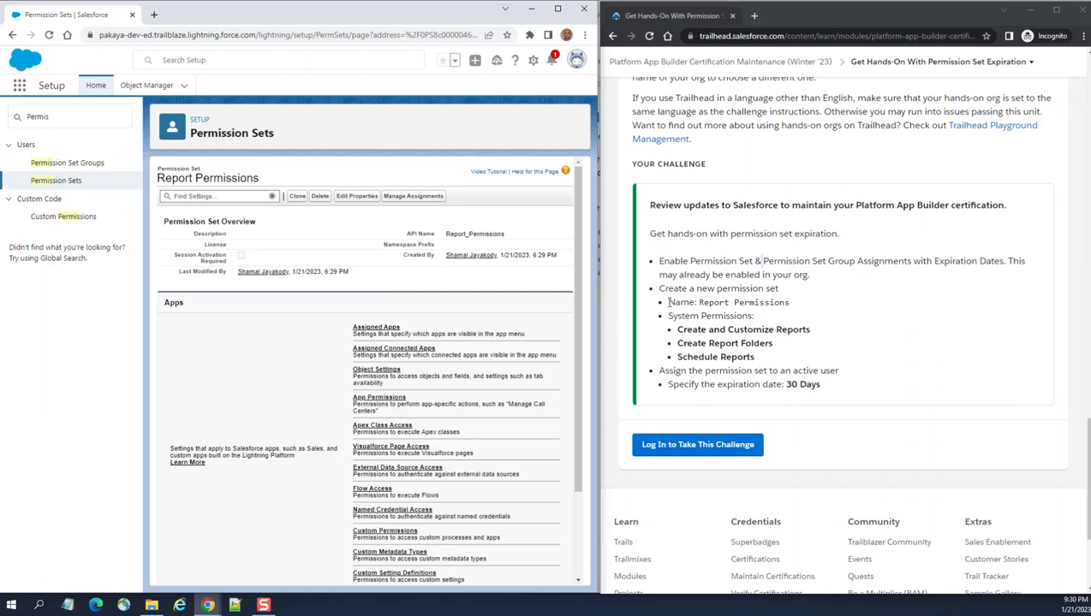
# Review the required system permissions in the challenge and open the System Permissions of the Report Permissions set.
pyautogui.moveTo(791, 304); pyautogui.dragTo(791, 358)
pyautogui.click(677, 314)
pyautogui.scroll(-1, 402, 312)
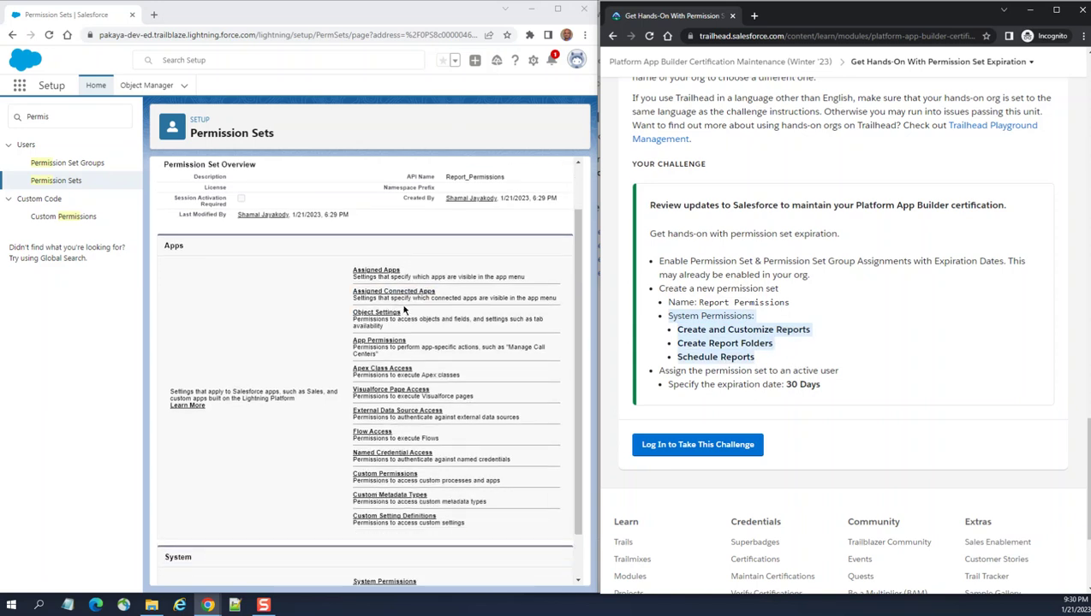
pyautogui.scroll(-1, 368, 290)
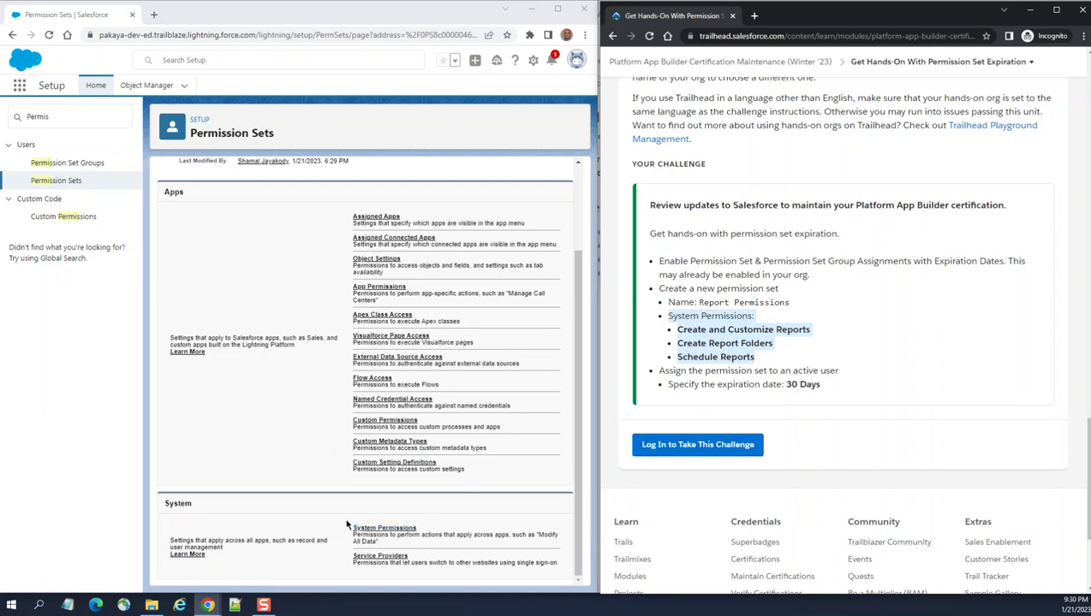
pyautogui.moveTo(190, 503); pyautogui.dragTo(161, 507)
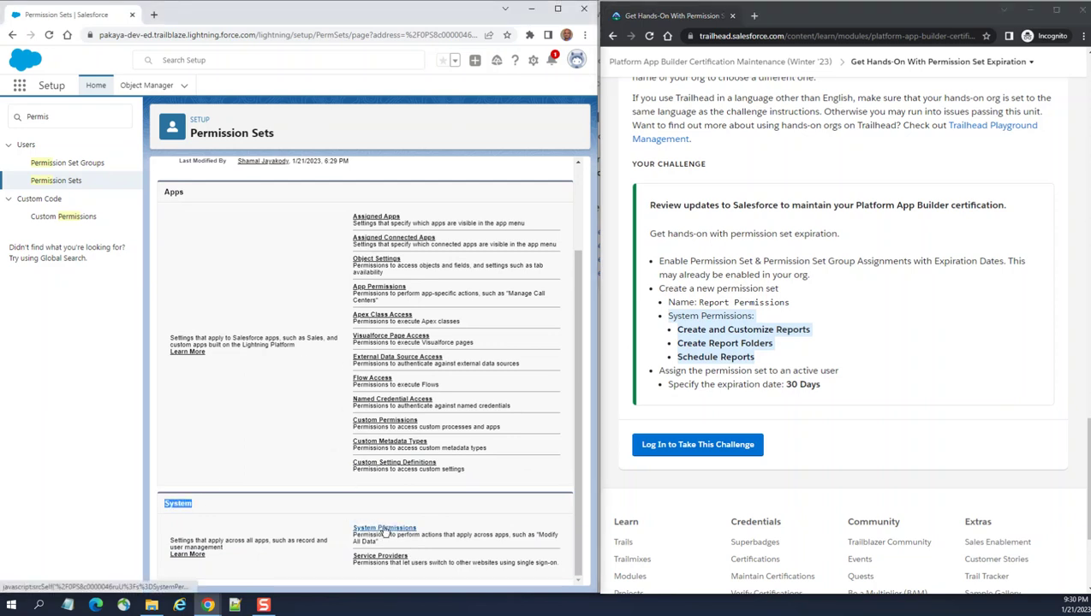
pyautogui.moveTo(339, 532)
pyautogui.mouseDown()
pyautogui.moveTo(445, 526)
pyautogui.moveTo(355, 528)
pyautogui.mouseUp()
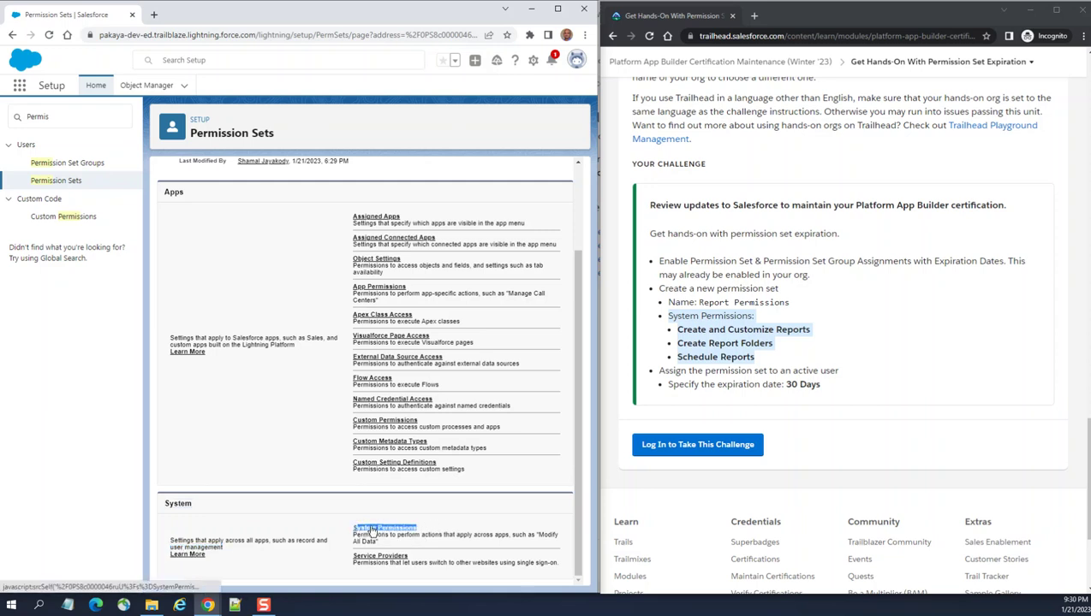
pyautogui.click(370, 528)
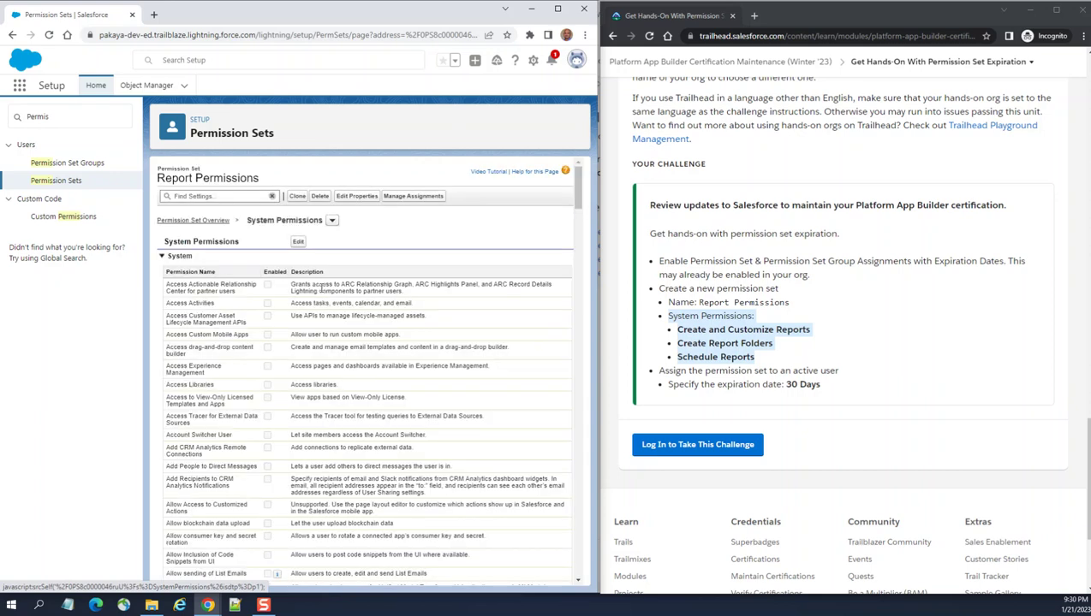
# Copy "Create and Customize Reports" from the challenge requirements and find it on the System Permissions page.
pyautogui.click(820, 328)
pyautogui.moveTo(679, 330); pyautogui.dragTo(804, 332)
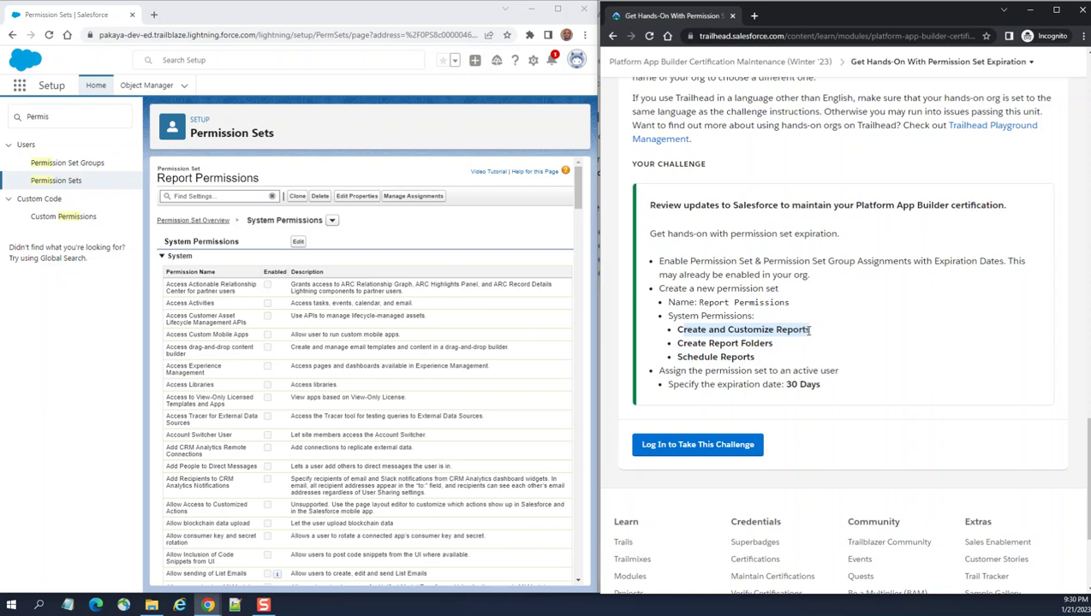
pyautogui.click(817, 336)
pyautogui.moveTo(812, 334); pyautogui.dragTo(678, 335)
pyautogui.hotkey('ctrl', 'c')
pyautogui.click(397, 228)
pyautogui.hotkey('ctrl', 'f')
pyautogui.hotkey('ctrl', 'v')
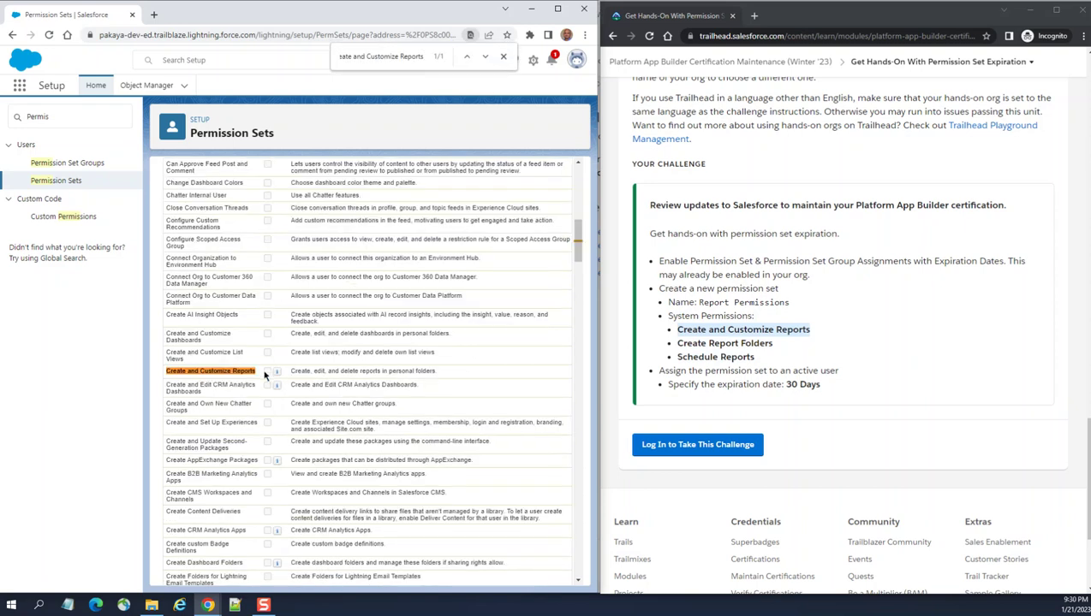
# Start editing the system permissions, locate Create and Customize Reports again and enable it.
pyautogui.scroll(10, 385, 291)
pyautogui.click(299, 244)
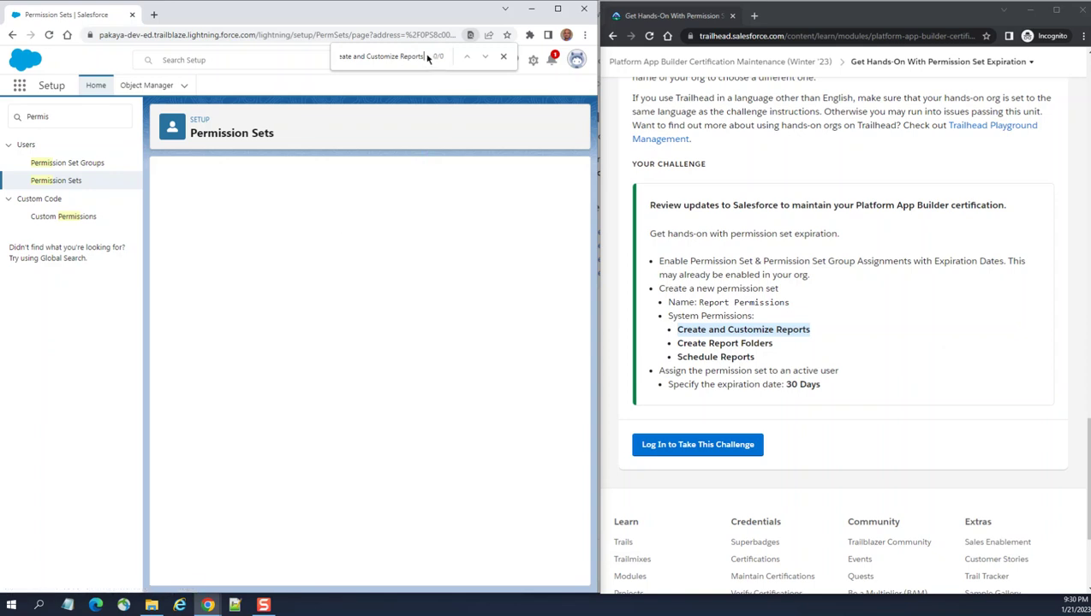
pyautogui.press('Return')
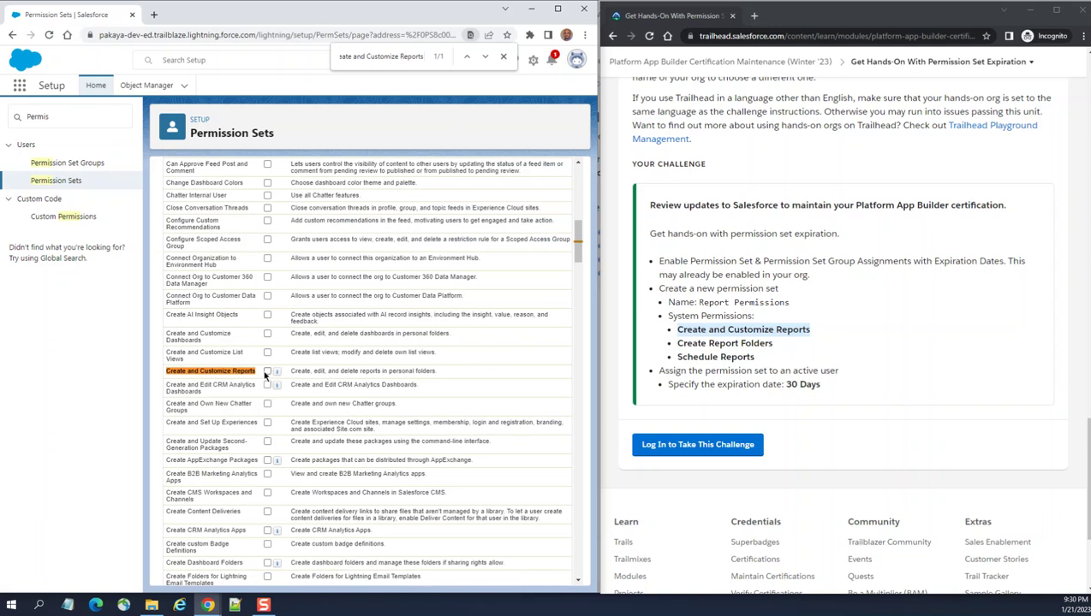
# Copy "Create Report Folders" from the challenge, find that system permission on the page and enable it.
pyautogui.click(777, 345)
pyautogui.moveTo(772, 345); pyautogui.dragTo(680, 347)
pyautogui.hotkey('ctrl', 'c')
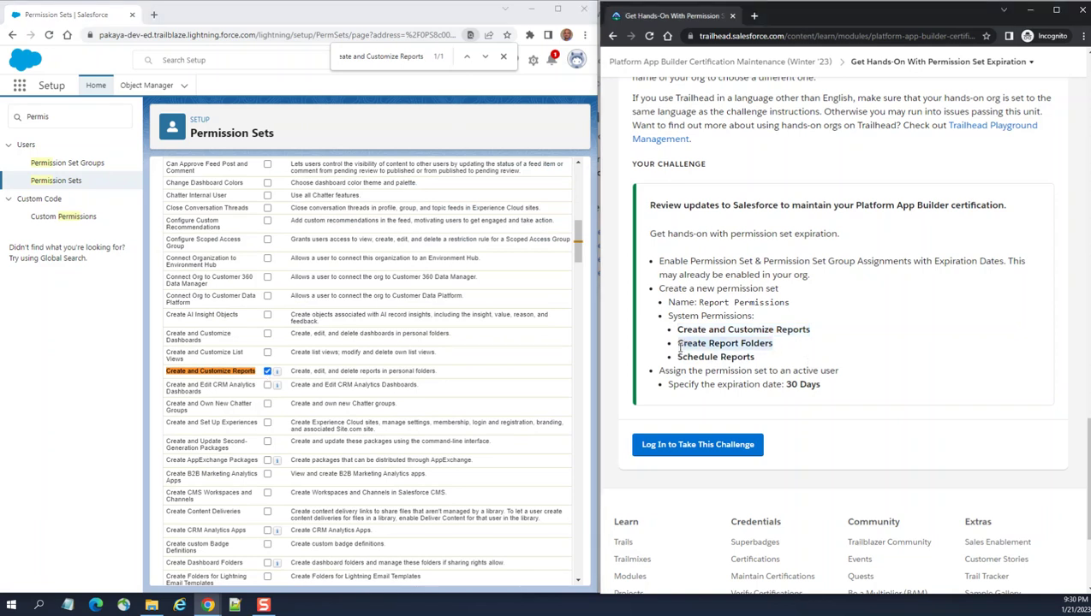
pyautogui.click(384, 58)
pyautogui.press('BackSpace')
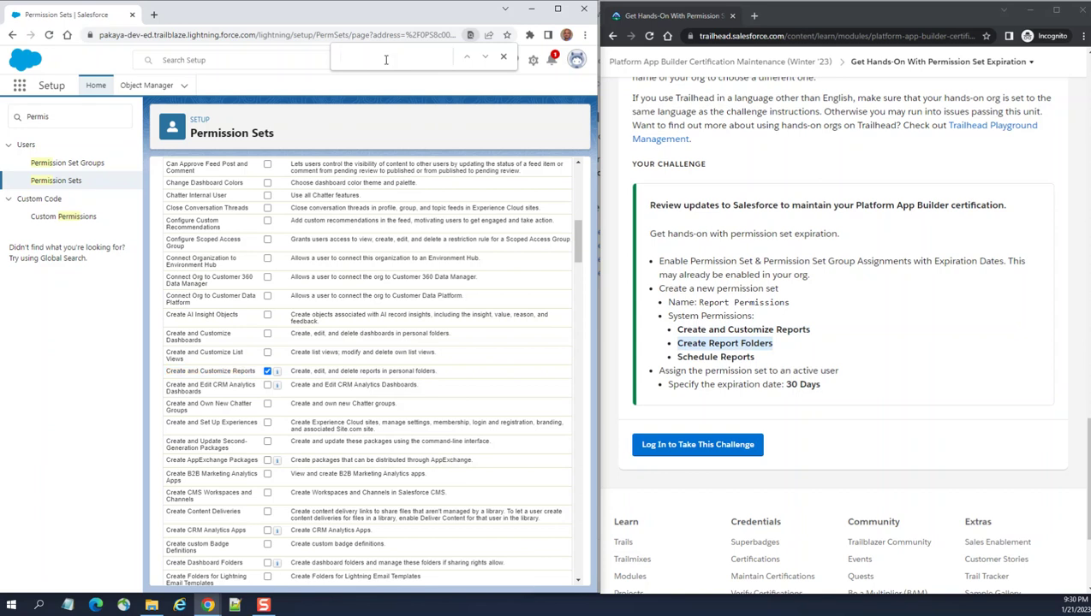
pyautogui.hotkey('ctrl', 'v')
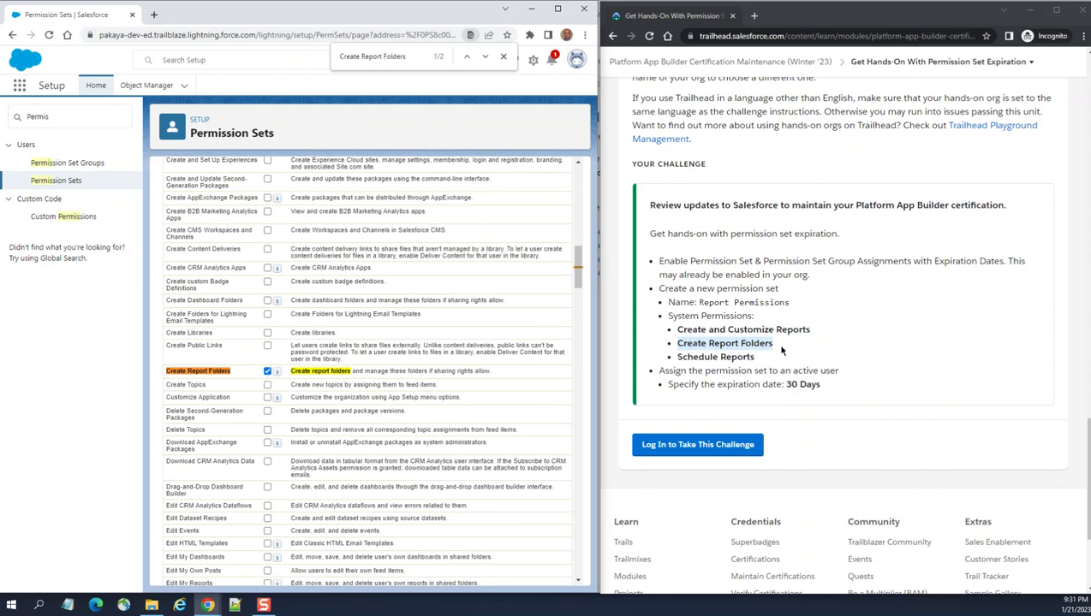
# Copy "Schedule Reports" from the challenge, find that system permission on the page and enable it.
pyautogui.click(754, 364)
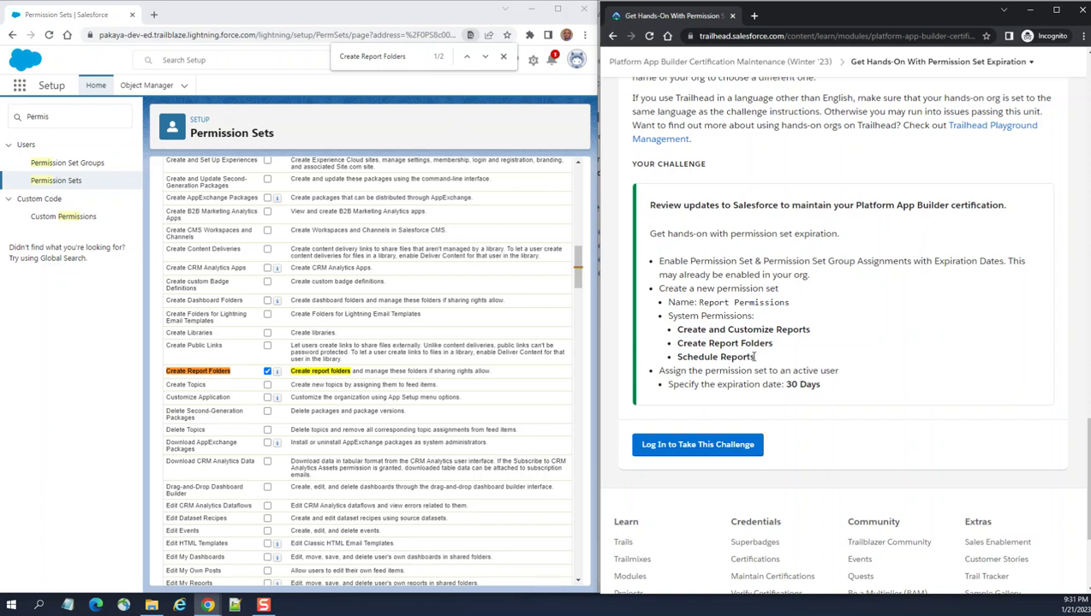
pyautogui.moveTo(754, 357); pyautogui.dragTo(678, 356)
pyautogui.hotkey('ctrl', 'c')
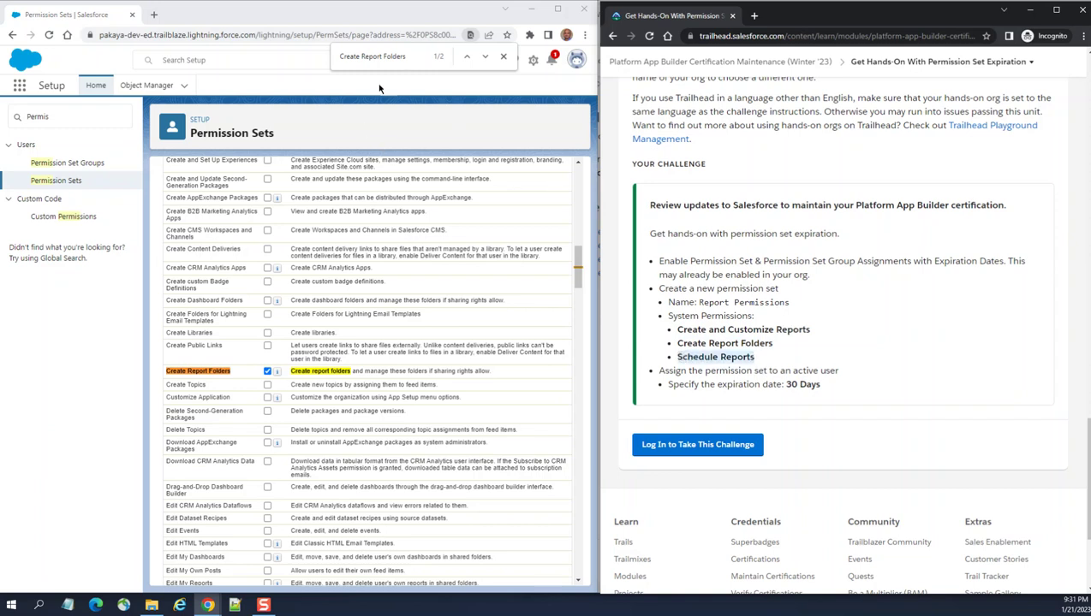
pyautogui.click(368, 56)
pyautogui.hotkey('ctrl', 'a')
pyautogui.hotkey('ctrl', 'v')
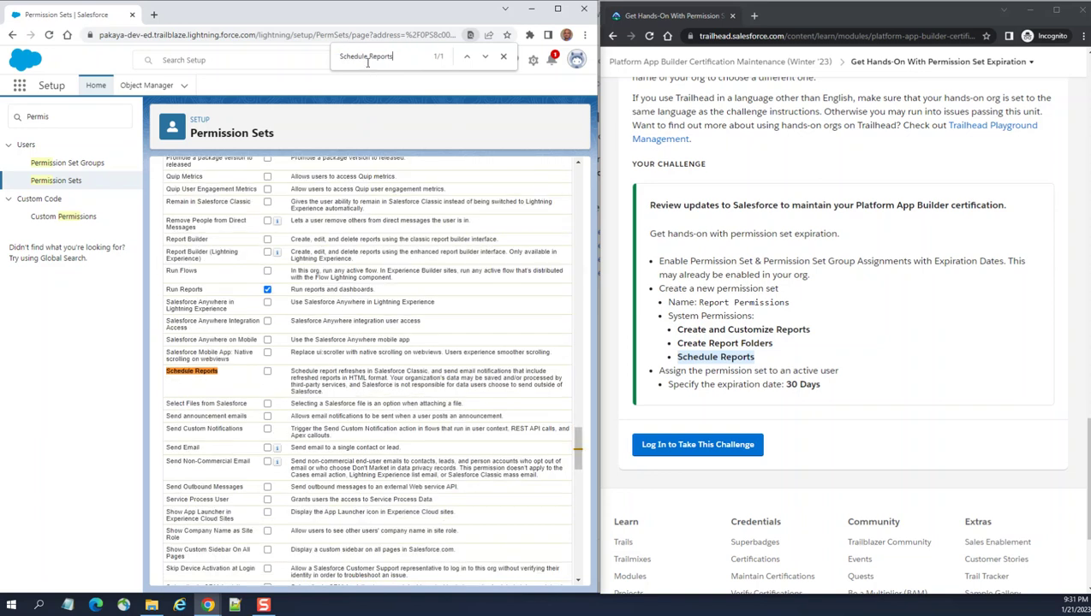
# Save the edited system permissions of the Report Permissions set and confirm the permission changes.
pyautogui.scroll(-4, 413, 289)
pyautogui.scroll(2, 418, 280)
pyautogui.moveTo(759, 359); pyautogui.dragTo(675, 338)
pyautogui.moveTo(577, 467); pyautogui.dragTo(551, 351)
pyautogui.scroll(15, 551, 351)
pyautogui.click(300, 246)
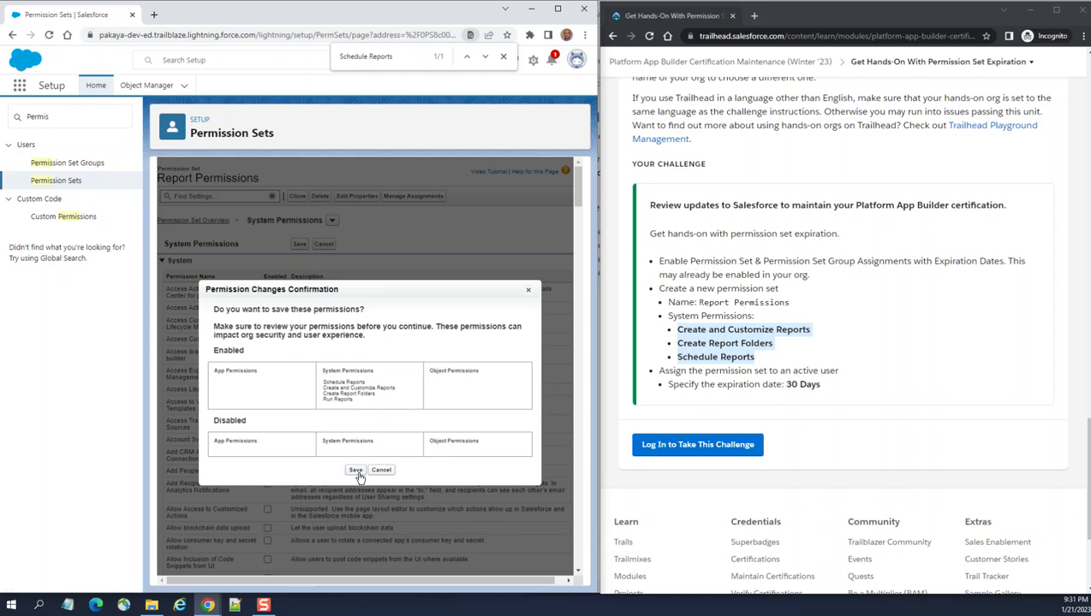
pyautogui.click(356, 471)
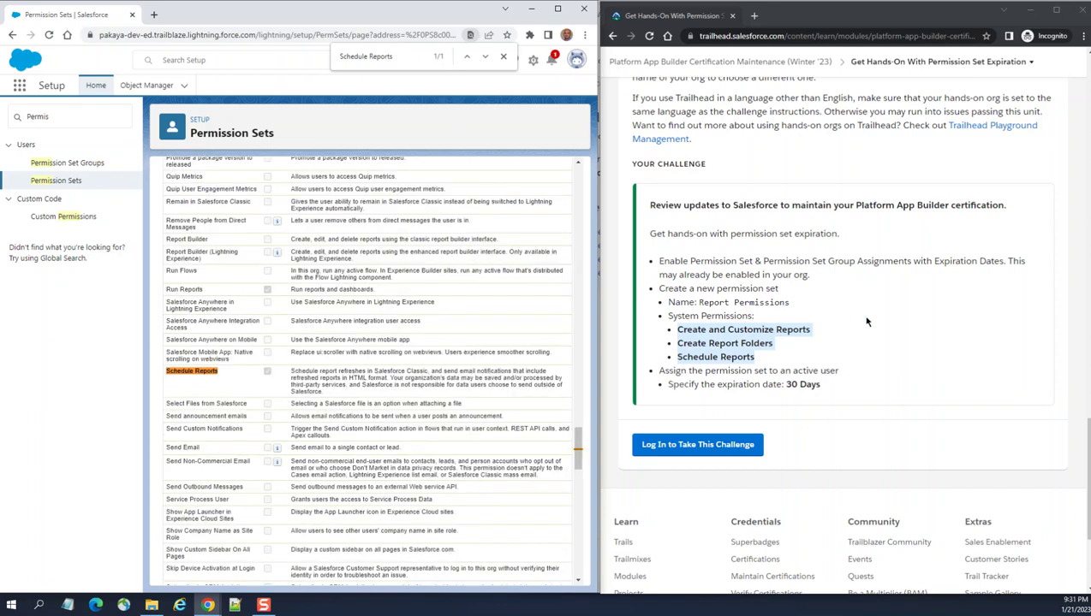
# Check the saved system permissions against the challenge list and read the requirement on assigning the permission set.
pyautogui.scroll(8, 552, 244)
pyautogui.moveTo(576, 402); pyautogui.dragTo(578, 456)
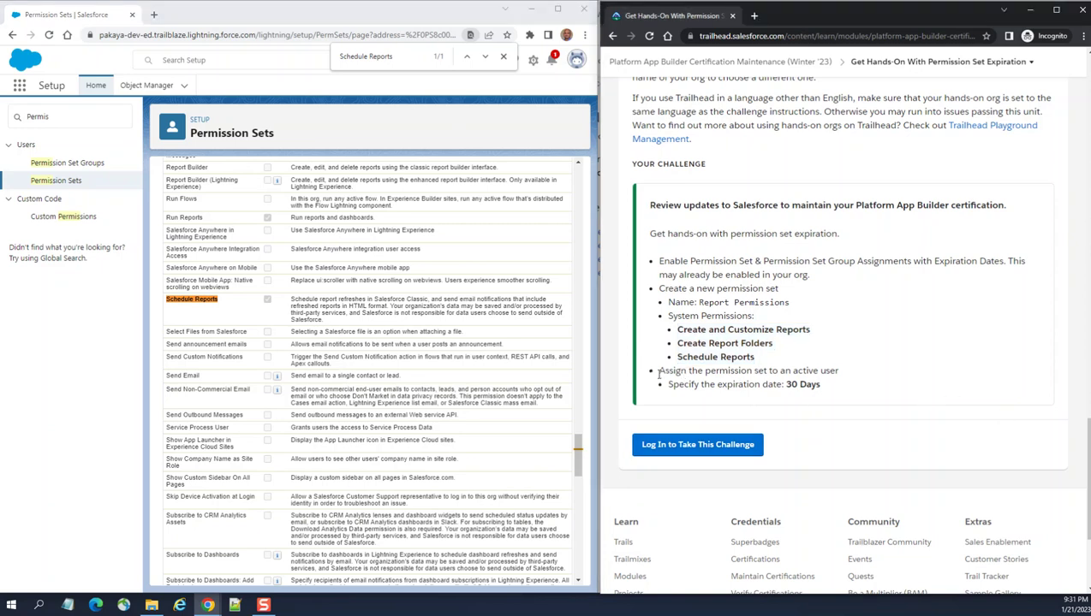
pyautogui.moveTo(756, 360); pyautogui.dragTo(665, 318)
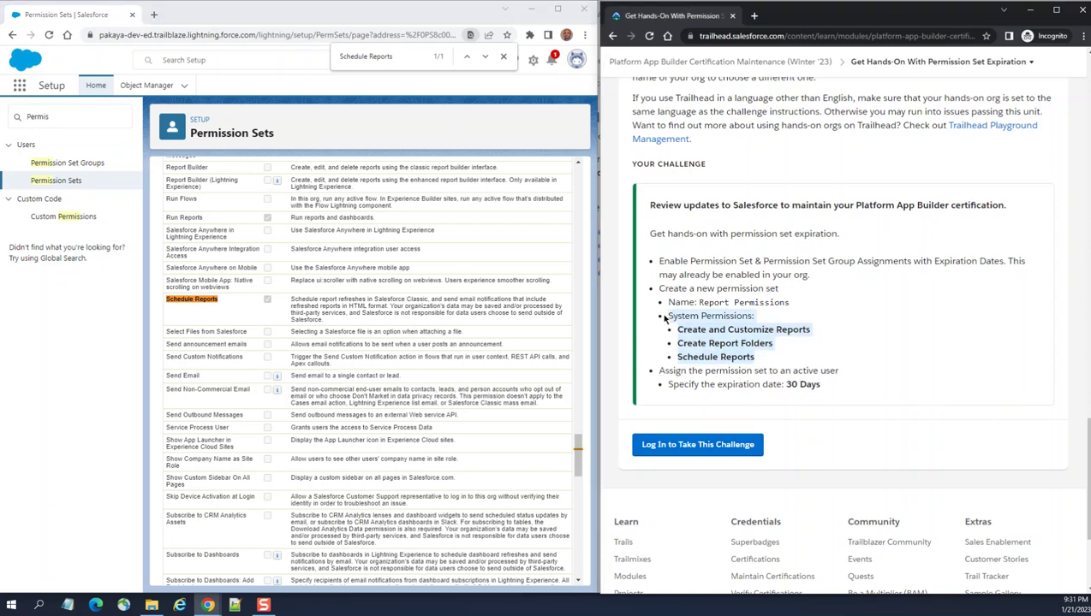
pyautogui.click(743, 349)
pyautogui.moveTo(657, 373); pyautogui.dragTo(840, 373)
pyautogui.click(840, 373)
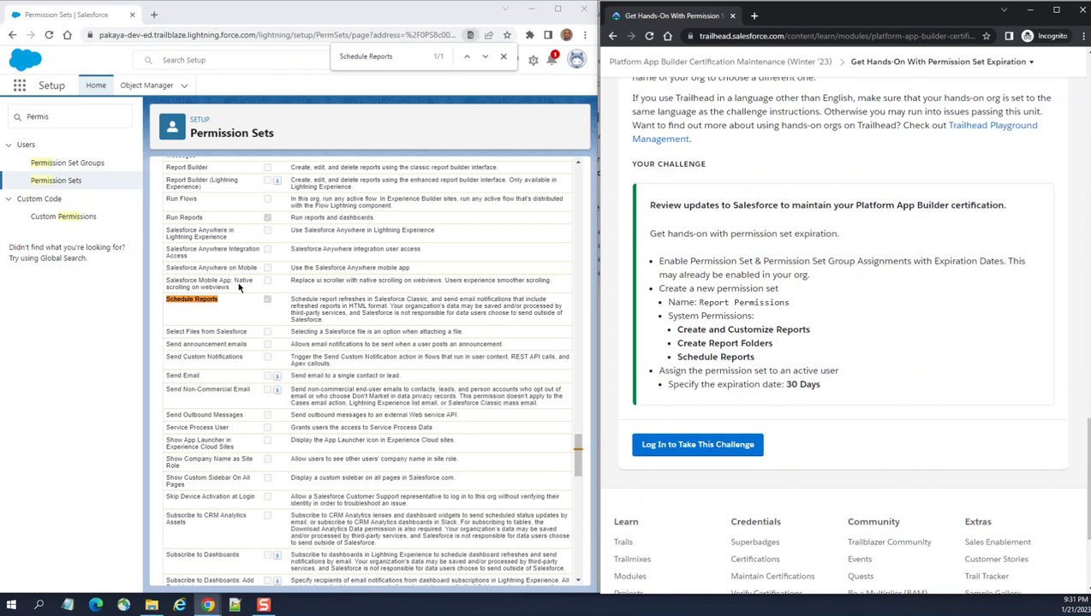
# Return to the Report Permissions overview, close the page search and open the permission set's assignments.
pyautogui.scroll(5, 255, 313)
pyautogui.scroll(15, 396, 320)
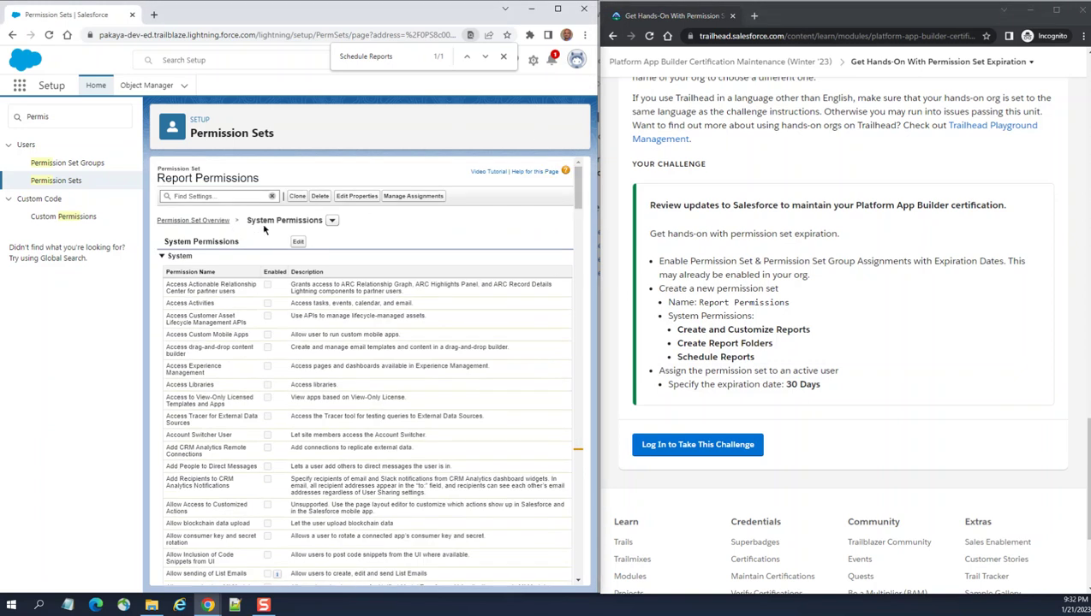
pyautogui.click(202, 226)
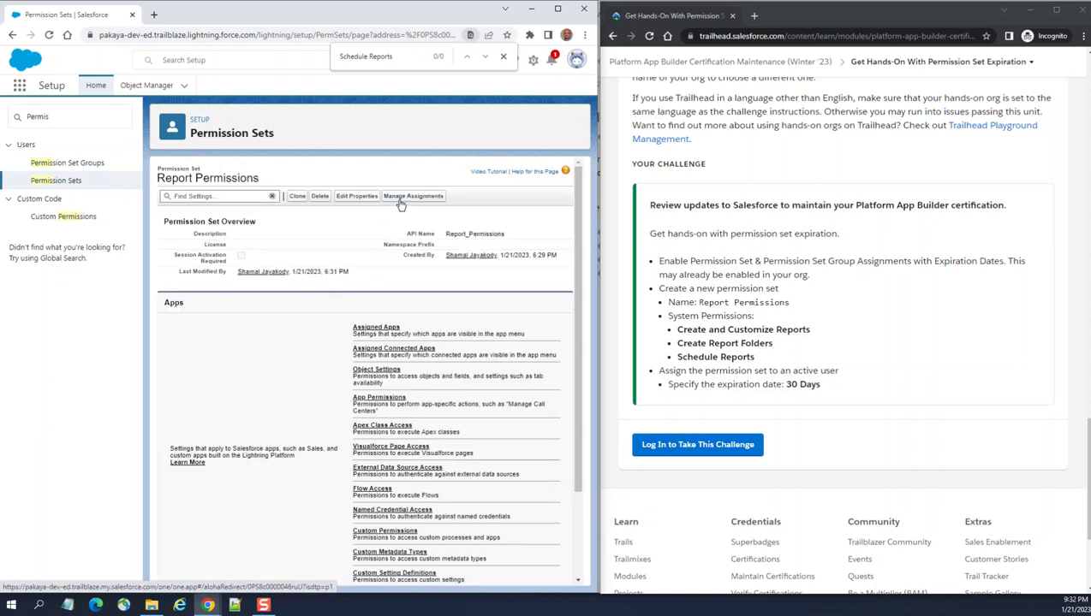
pyautogui.click(504, 57)
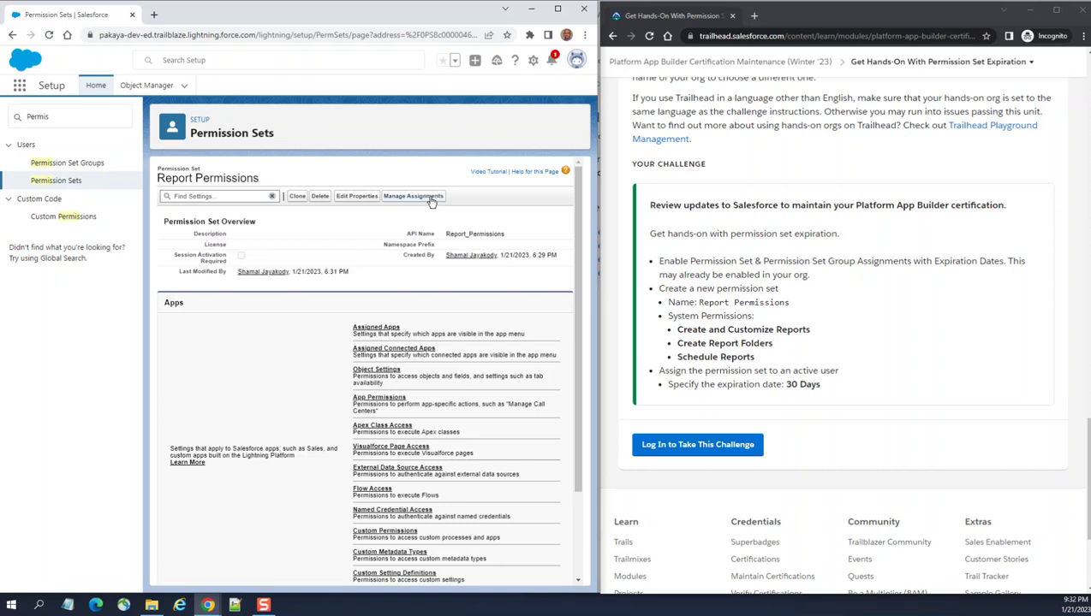
pyautogui.click(432, 199)
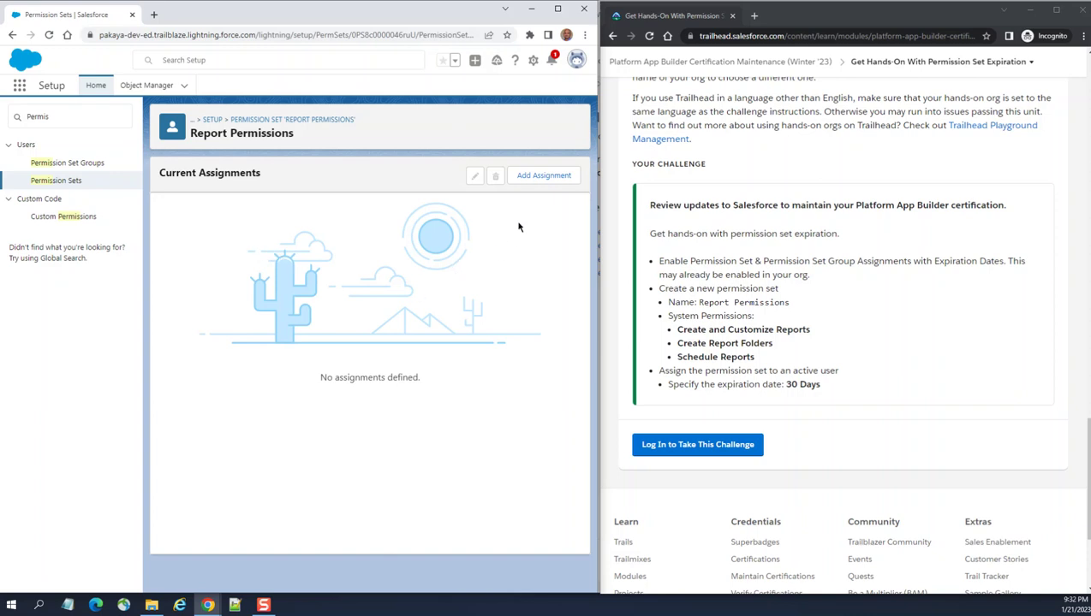
# Add an assignment, select the active user with a personal profile rather than Automated Process, and continue to the expiration options.
pyautogui.click(531, 175)
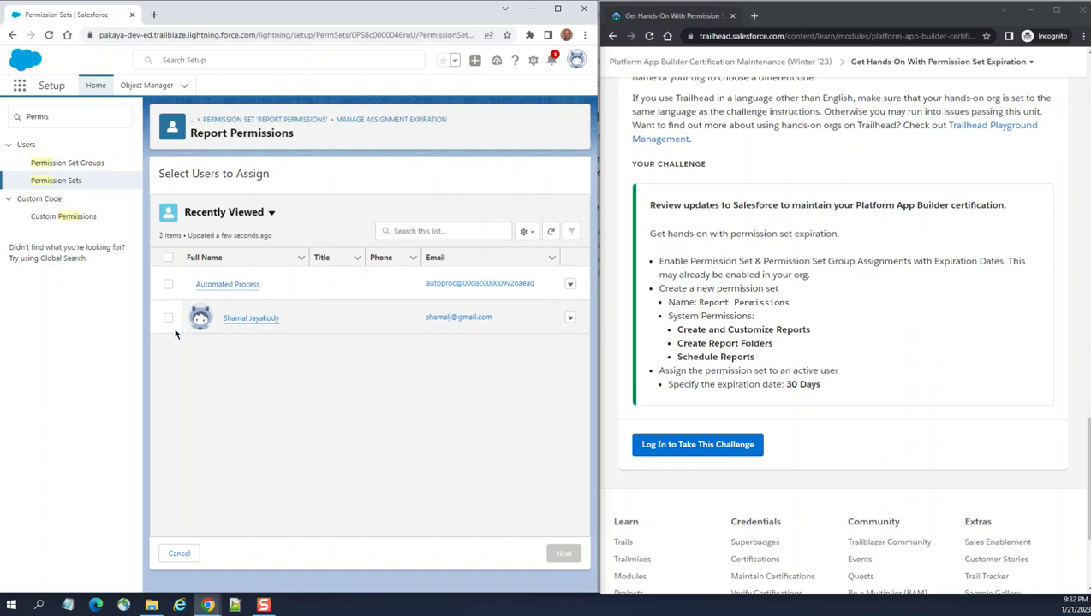
pyautogui.click(168, 320)
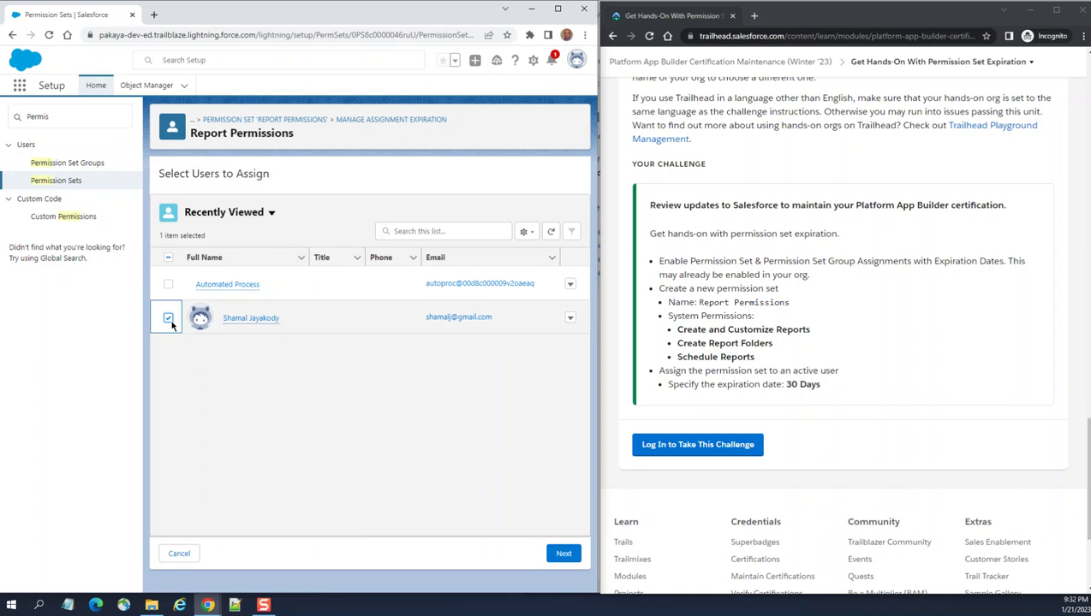
pyautogui.click(563, 554)
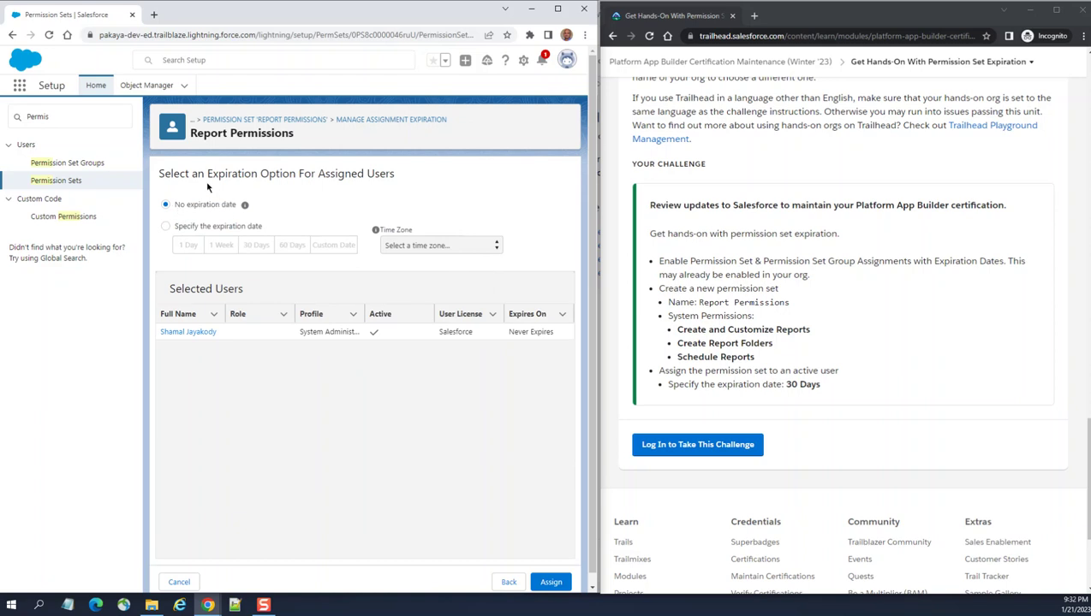
# Specify a 30 Days expiration date for the selected user, assign the permission set and finish the assignment.
pyautogui.click(166, 227)
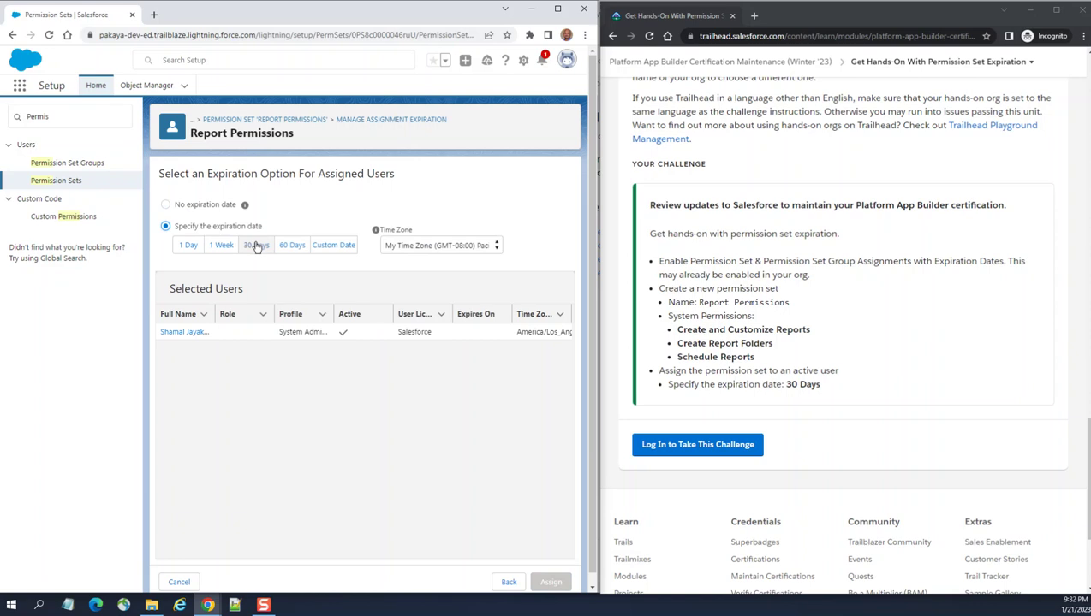
pyautogui.moveTo(822, 385); pyautogui.dragTo(669, 384)
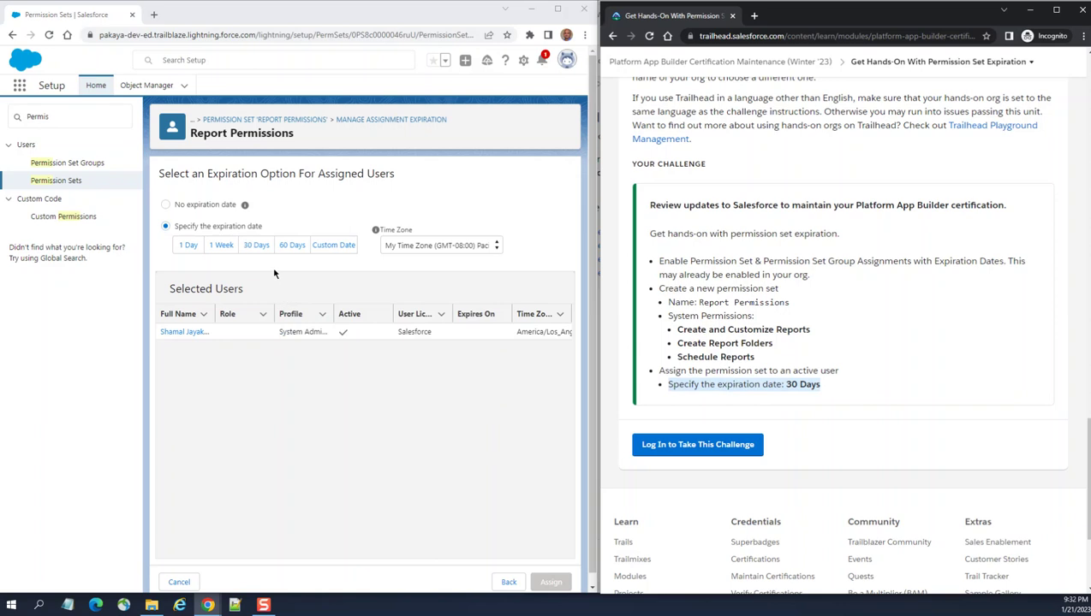
pyautogui.click(256, 245)
pyautogui.scroll(-1, 497, 409)
pyautogui.click(553, 572)
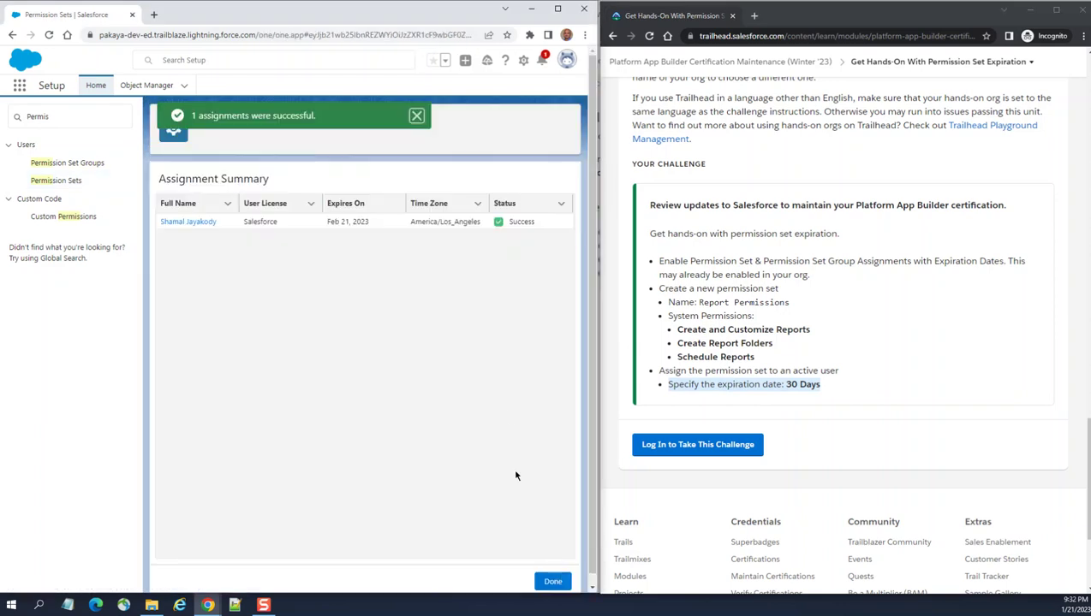
pyautogui.click(553, 581)
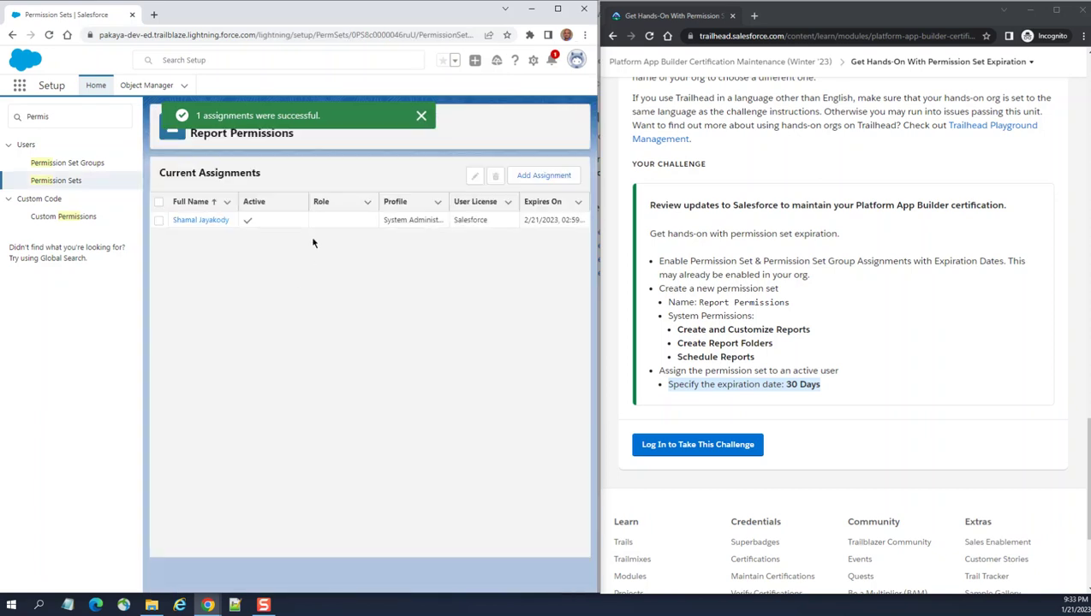